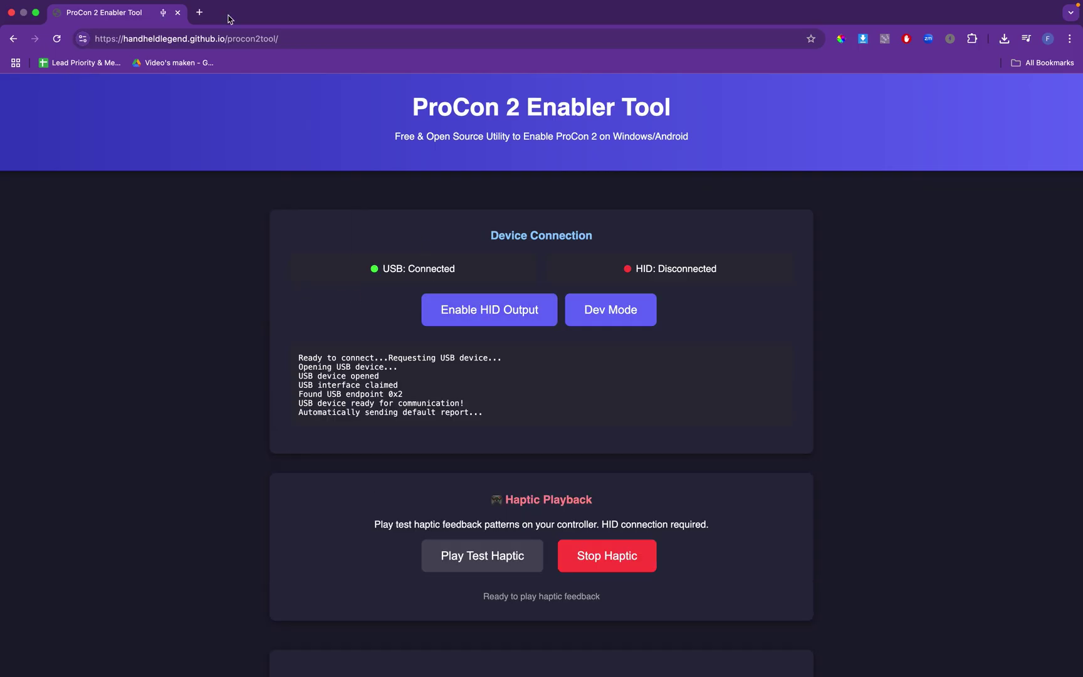
{"action": "left_click", "coordinate": [198, 13]}
{"action": "type", "text": "https://github.com/csutorasa/XOutput/releases"}
{"action": "key", "text": "Return"}
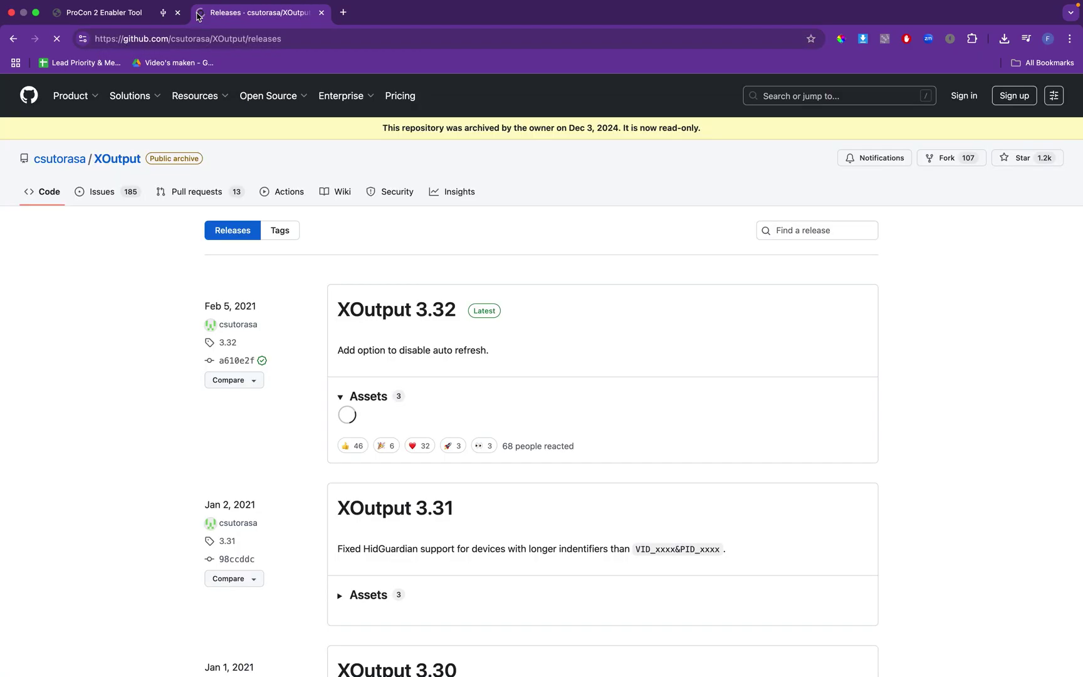
{"action": "mouse_move", "coordinate": [324, 93]}
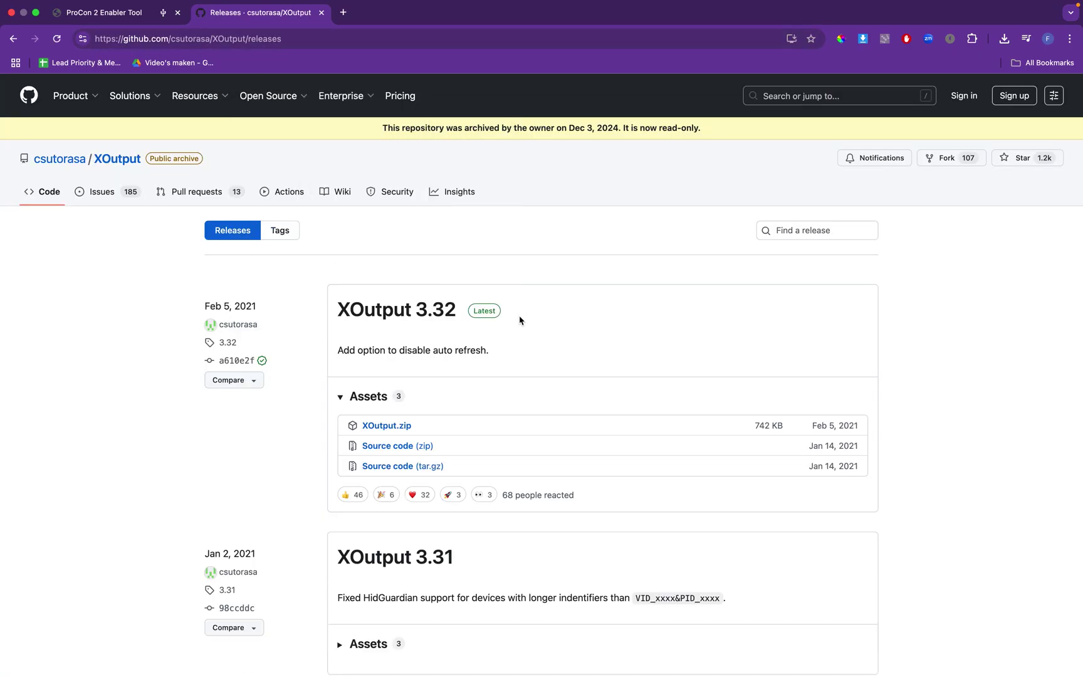
{"action": "left_click", "coordinate": [399, 426]}
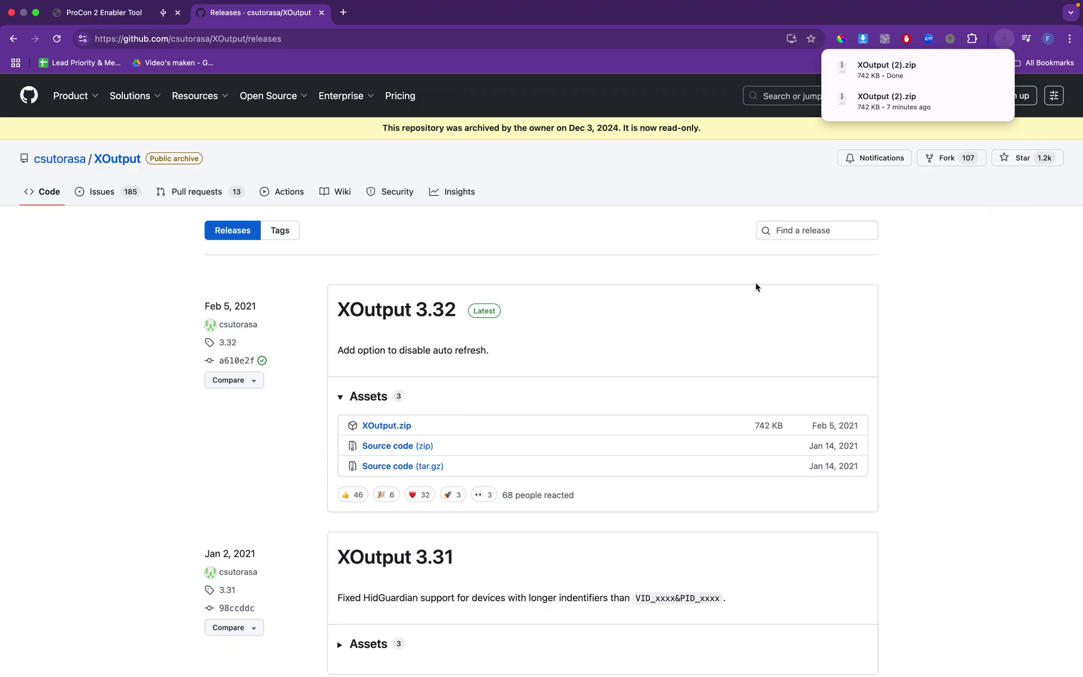
Step: Move XOutput (2).zip from the Downloads folder to the desktop and extract it there
{"action": "key", "text": "super+h"}
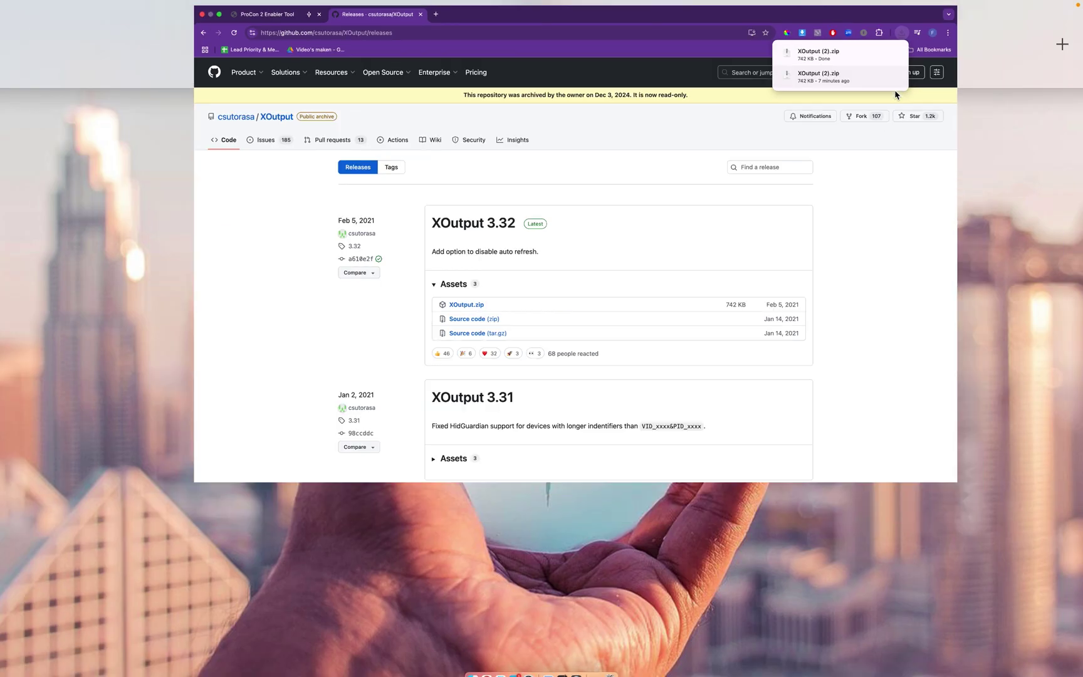
{"action": "double_click", "coordinate": [82, 78]}
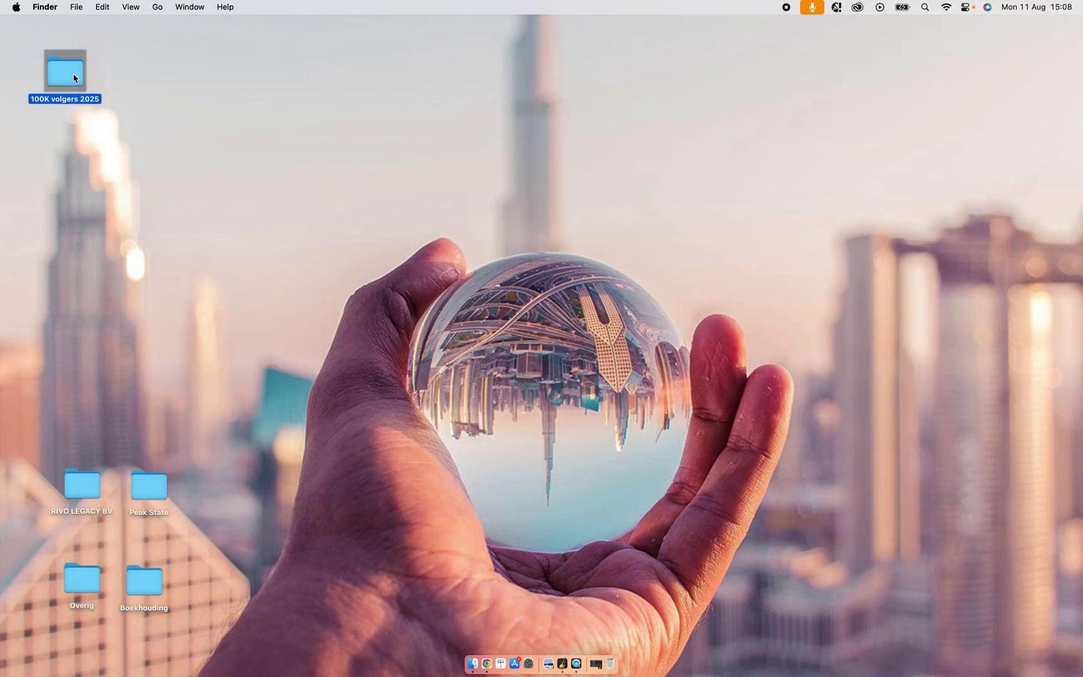
{"action": "left_click", "coordinate": [343, 250]}
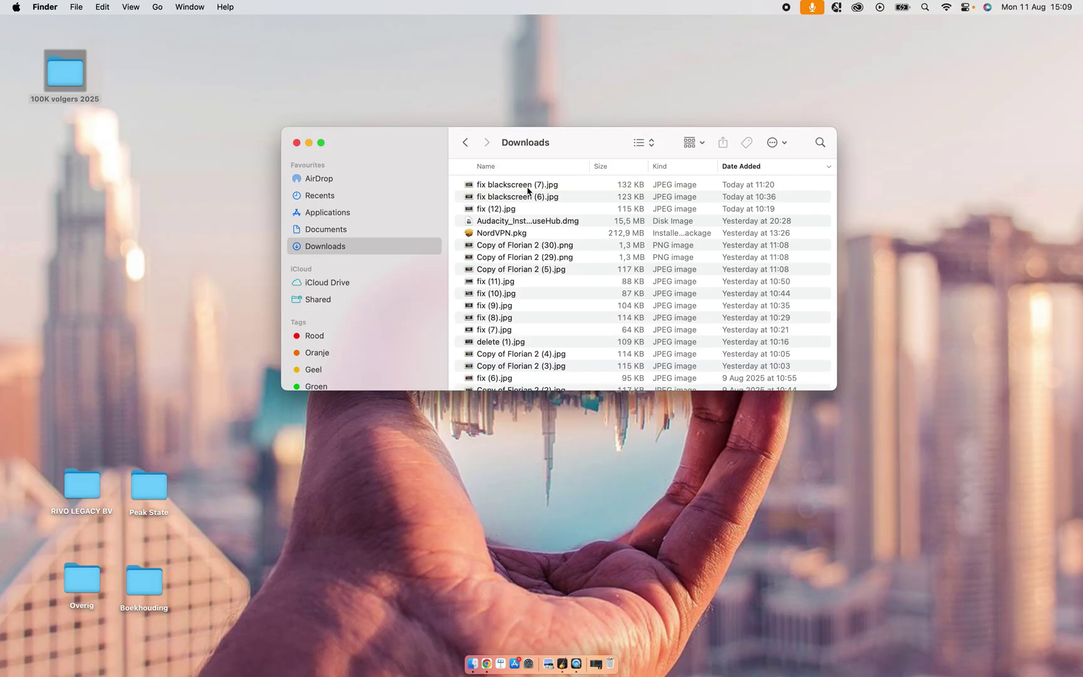
{"action": "left_click_drag", "start_coordinate": [520, 185], "coordinate": [966, 51]}
{"action": "left_click", "coordinate": [296, 143]}
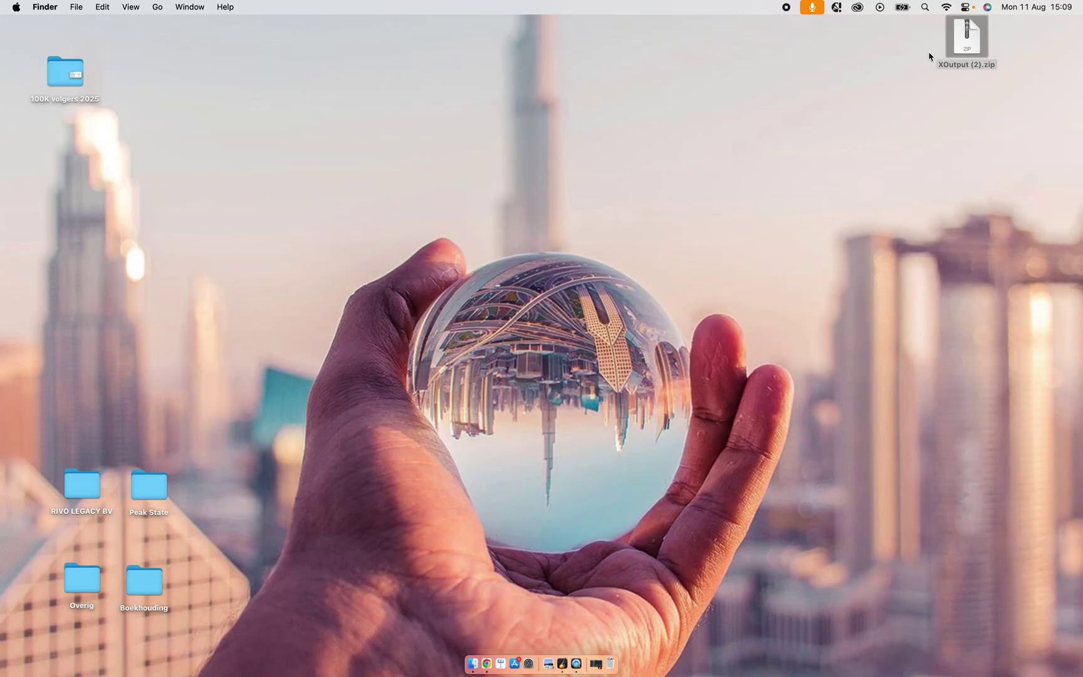
{"action": "double_click", "coordinate": [961, 47]}
{"action": "left_click", "coordinate": [1020, 55]}
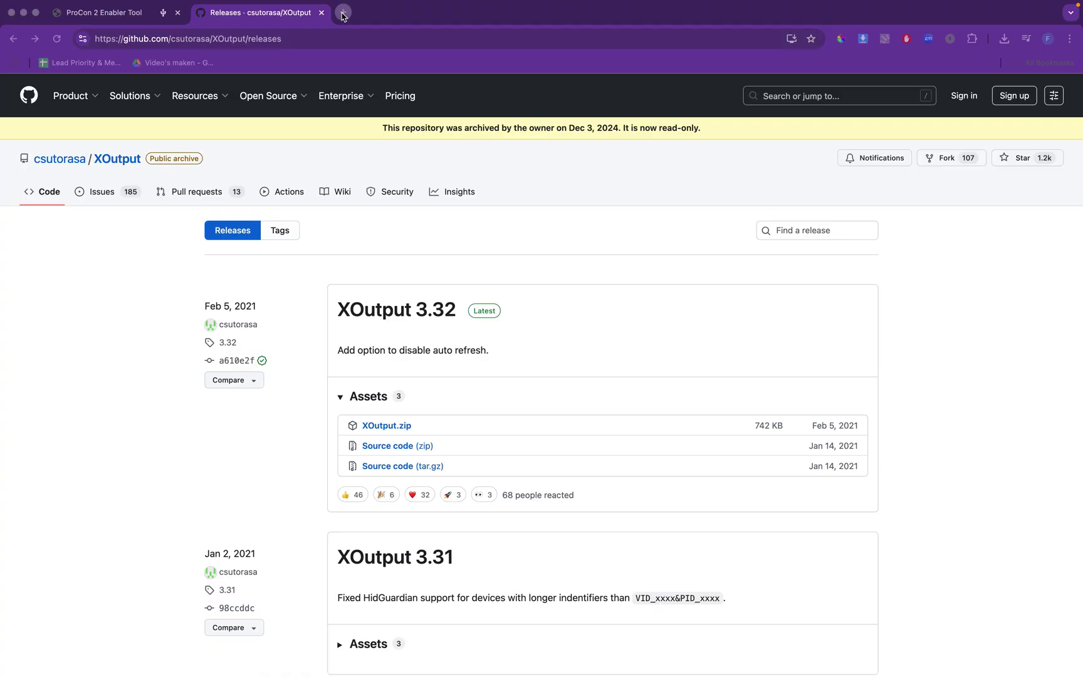
{"action": "left_click", "coordinate": [342, 12]}
{"action": "type", "text": "https://mac.getutm.app/"}
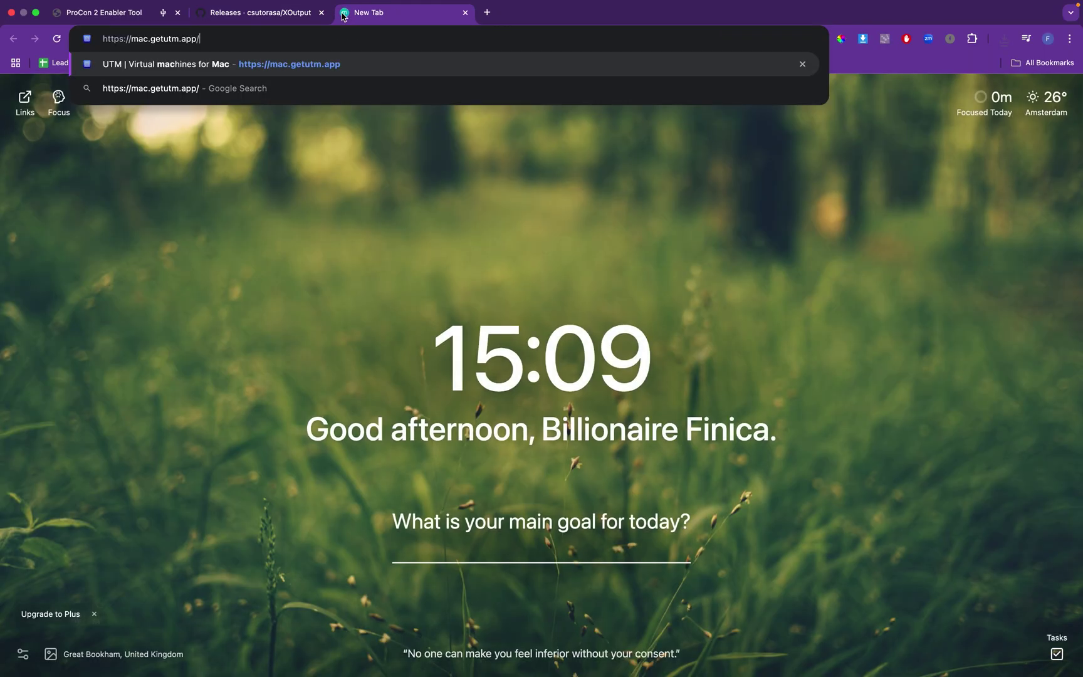
{"action": "key", "text": "Return"}
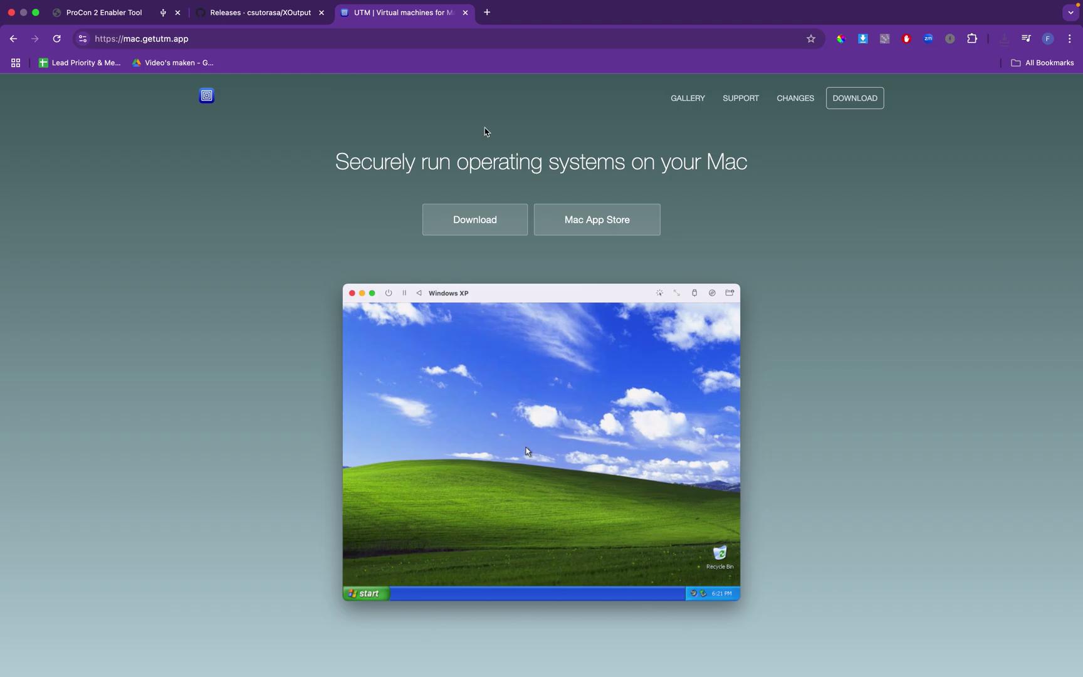
{"action": "left_click", "coordinate": [483, 227]}
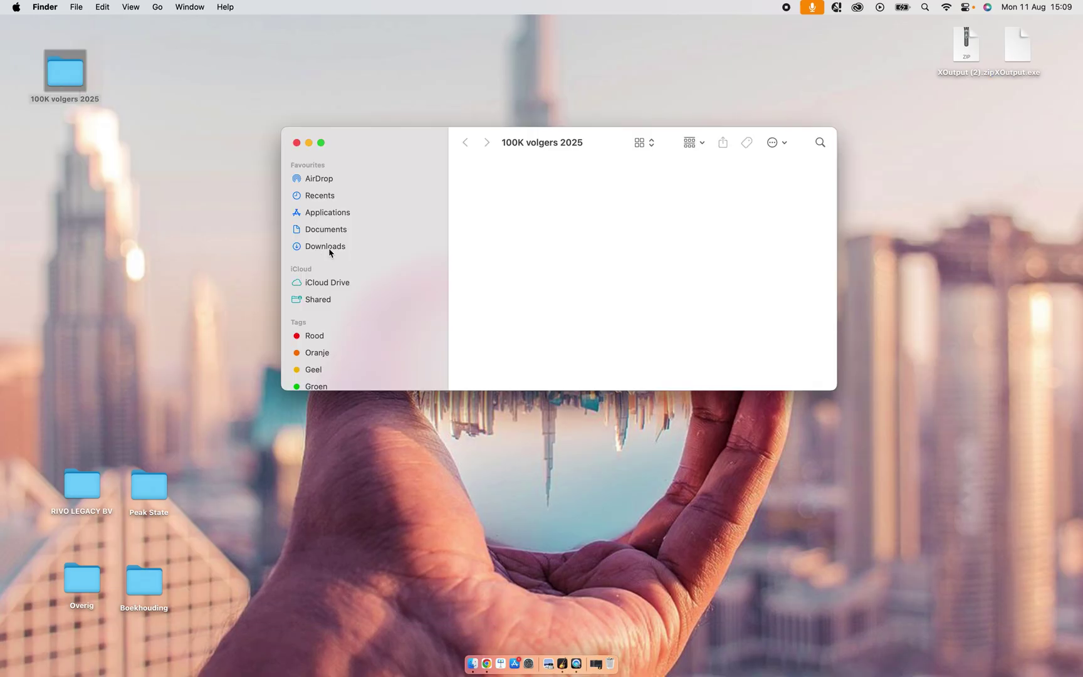
Step: Move UTM (13).dmg from the Downloads folder to the desktop and close the Finder window
{"action": "left_click", "coordinate": [323, 246]}
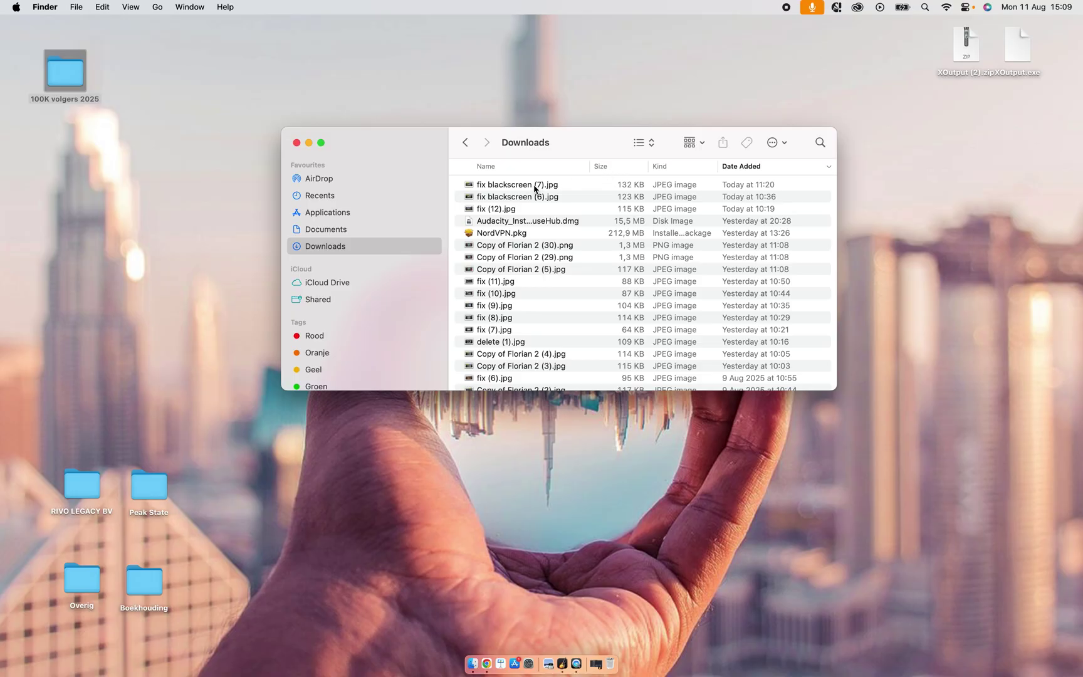
{"action": "left_click_drag", "start_coordinate": [523, 188], "coordinate": [973, 155]}
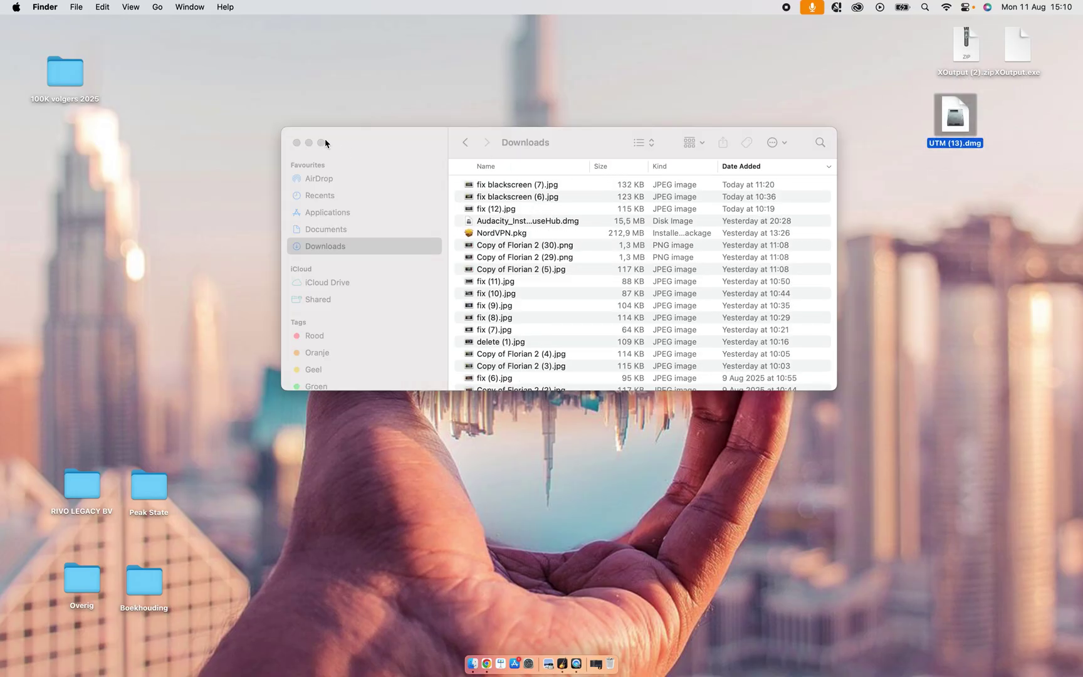
{"action": "left_click", "coordinate": [297, 143]}
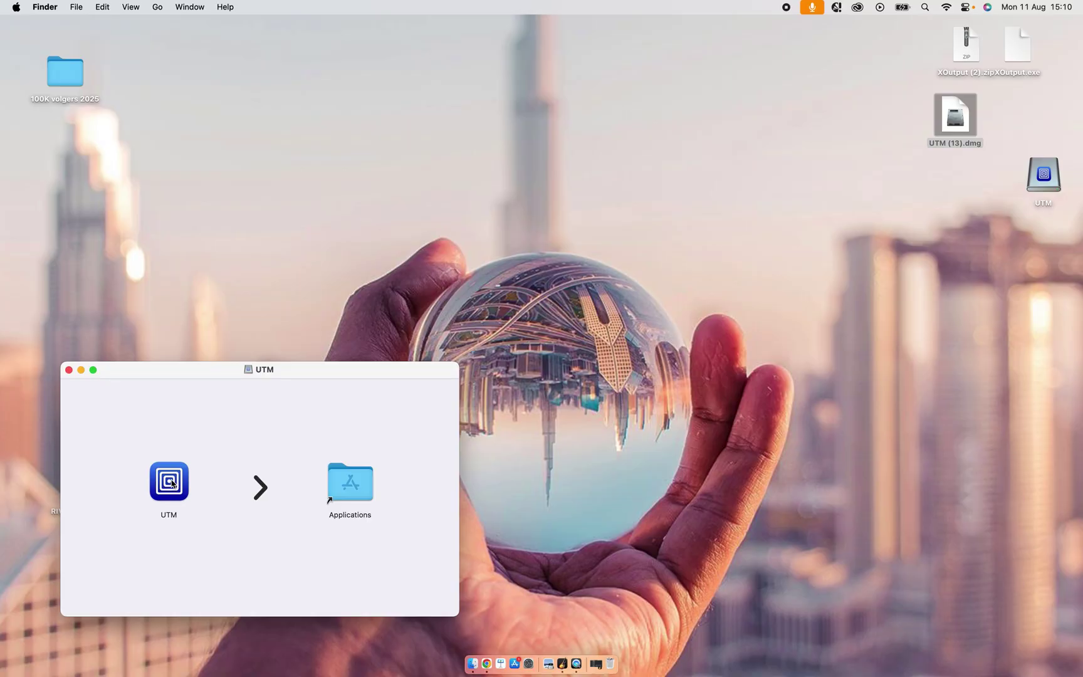
Step: Install UTM from its disk image into Applications, replacing the existing copy, and close the disk image window
{"action": "left_click_drag", "start_coordinate": [172, 483], "coordinate": [357, 482]}
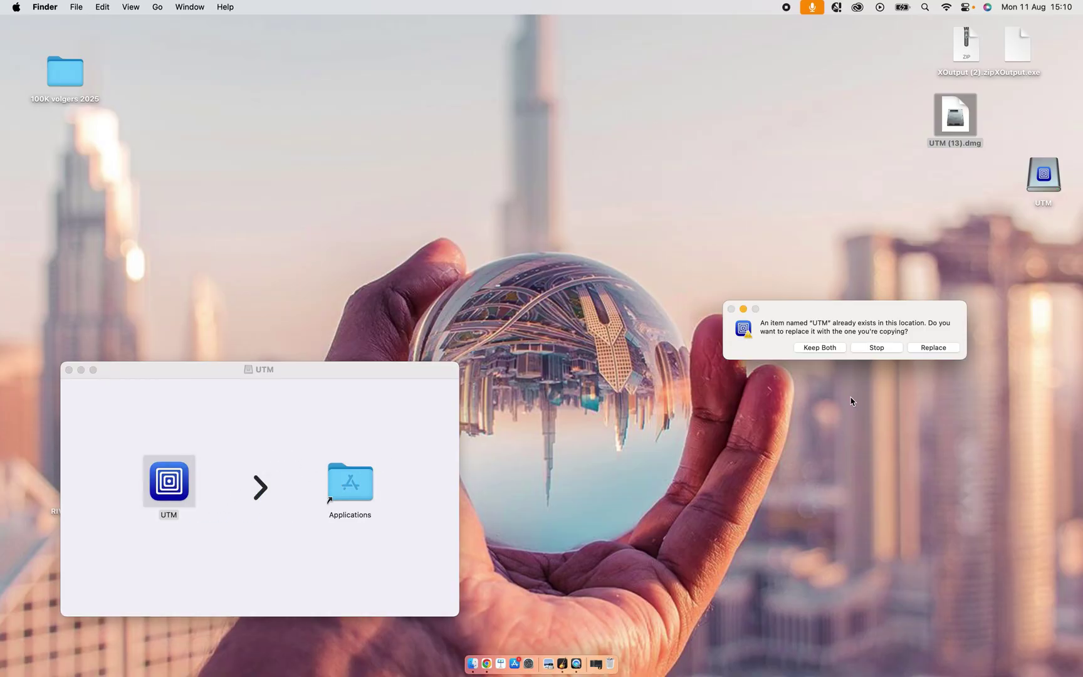
{"action": "left_click", "coordinate": [932, 348]}
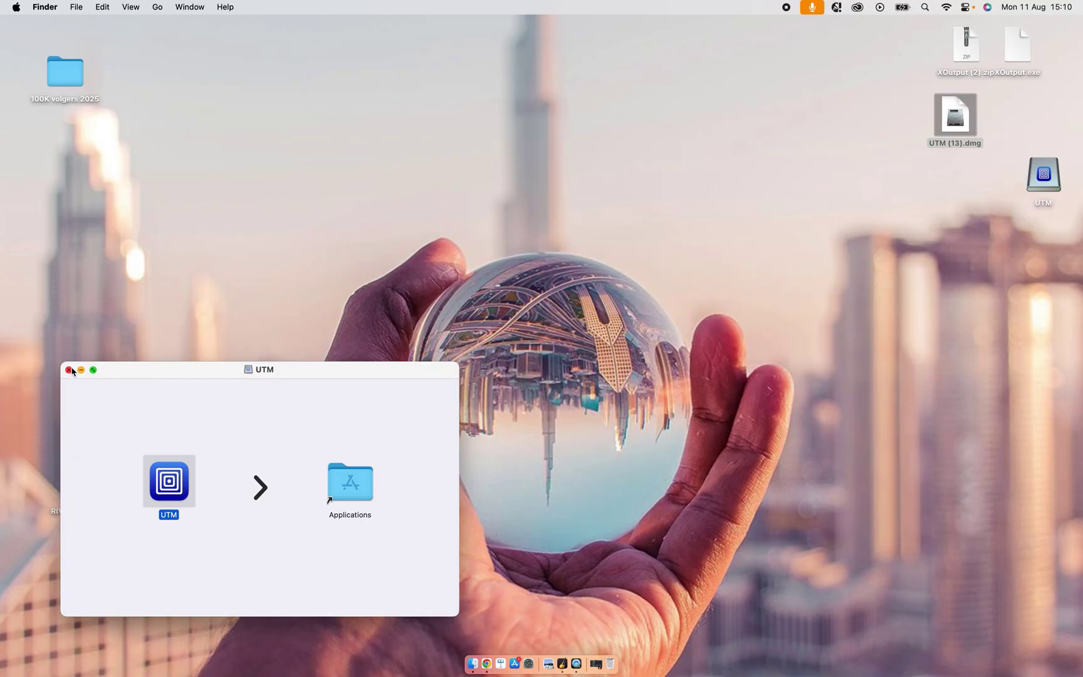
{"action": "key", "text": "super+w"}
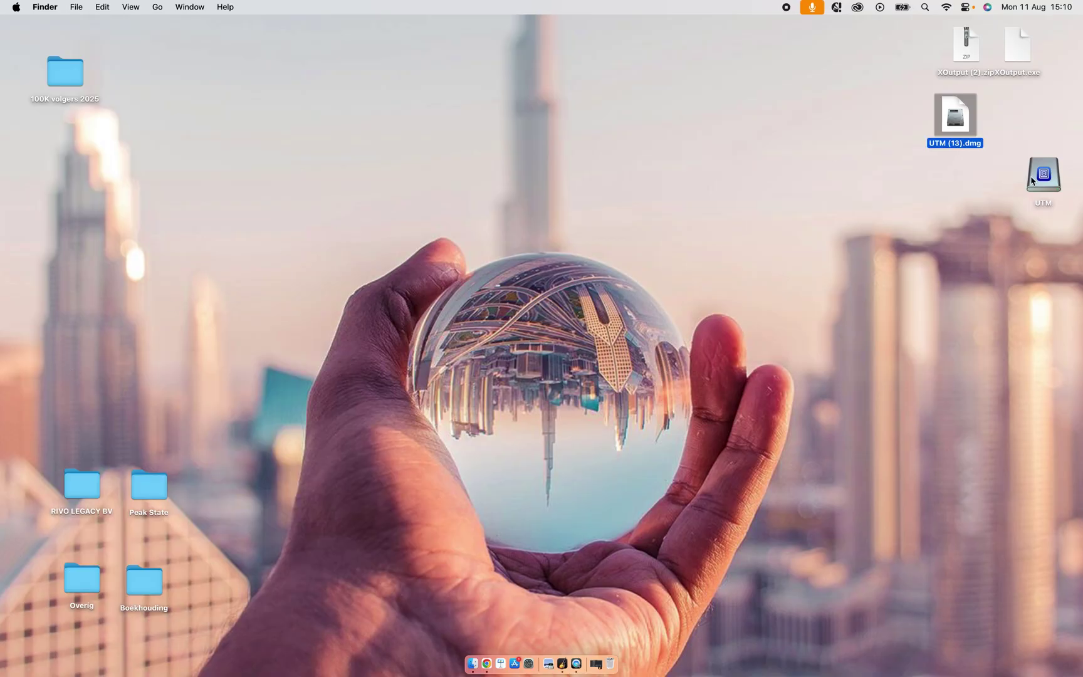
Step: Launch UTM from the mounted UTM disk image and allow the downloaded app to open
{"action": "double_click", "coordinate": [1048, 181]}
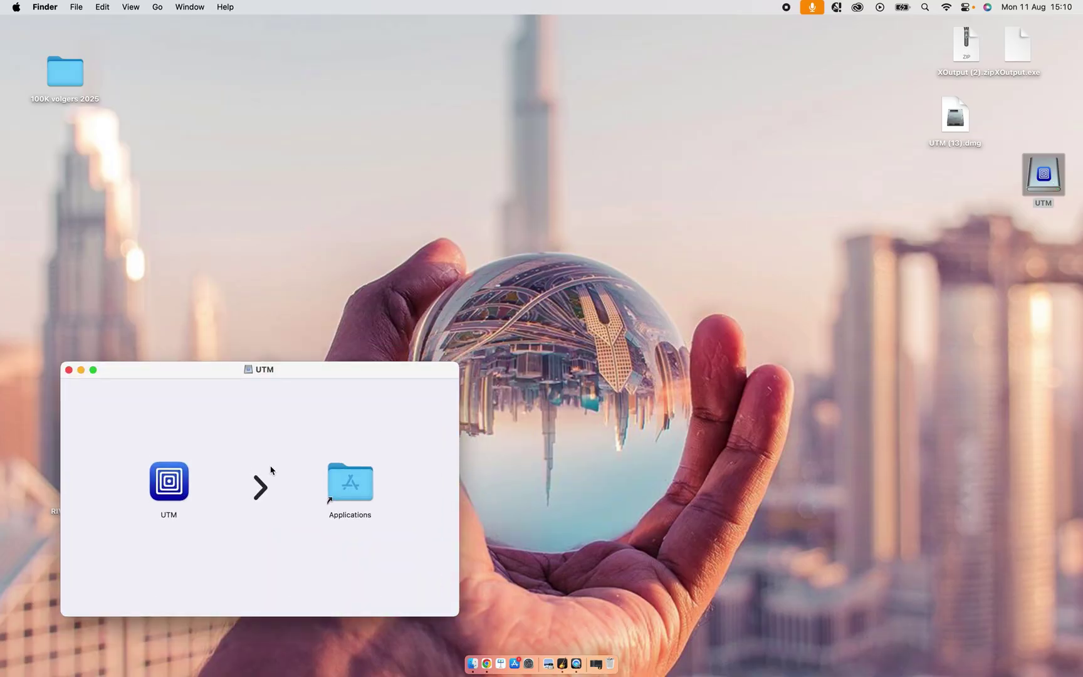
{"action": "double_click", "coordinate": [173, 480]}
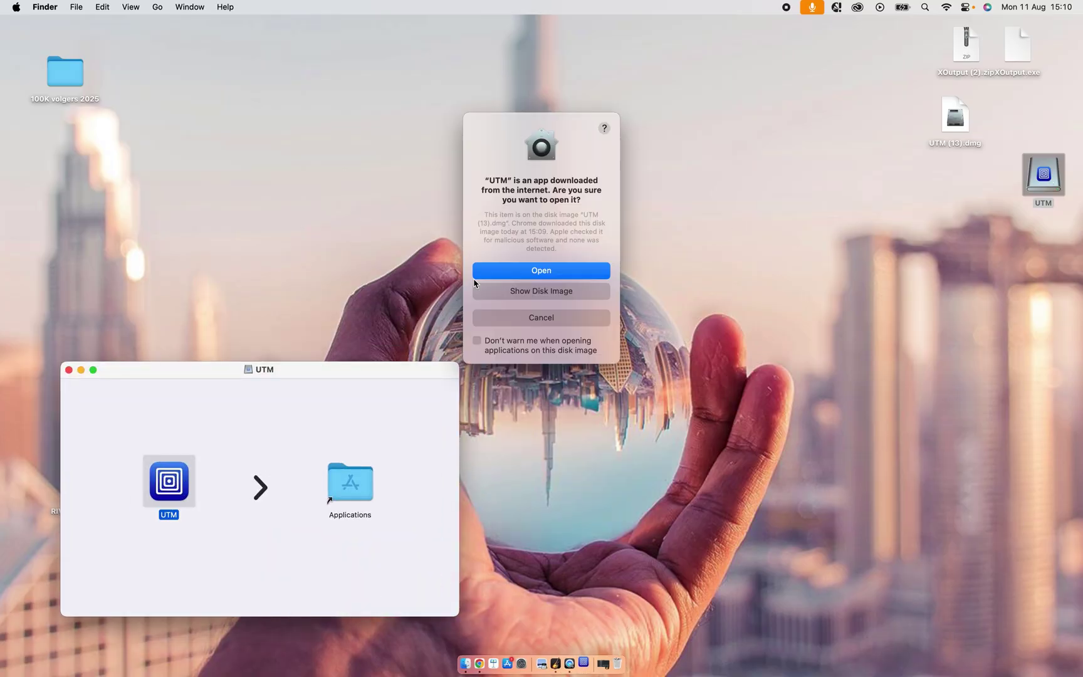
{"action": "left_click", "coordinate": [551, 275]}
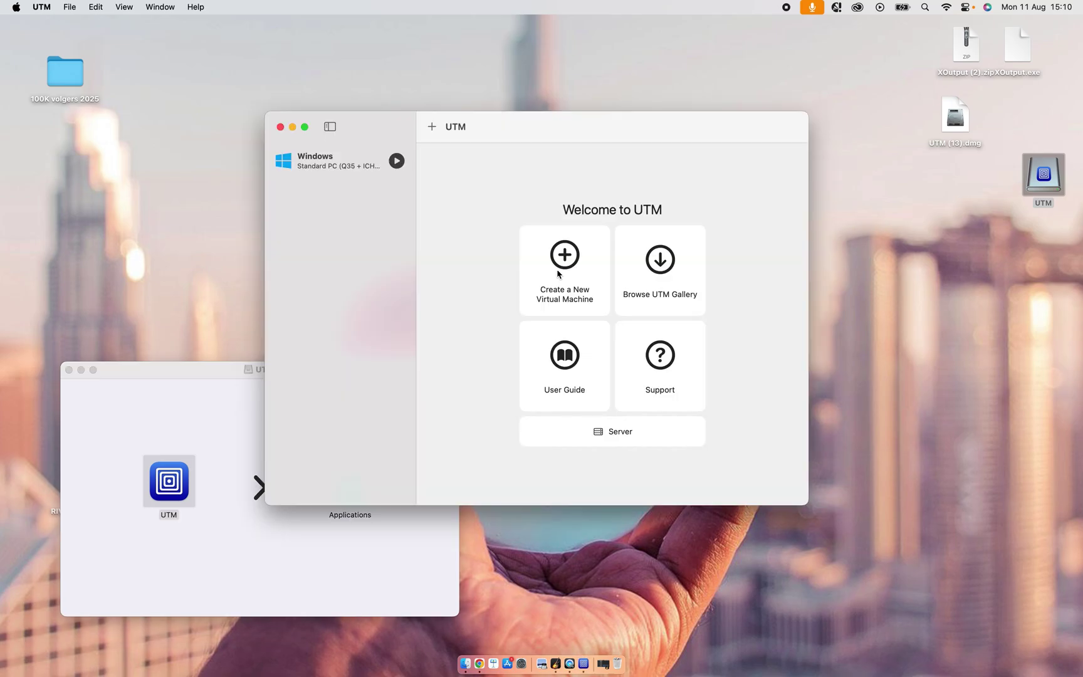
Step: Start a new virtualized Windows machine in UTM and open CrystalFetch to fetch the latest Windows installer
{"action": "left_click", "coordinate": [558, 274]}
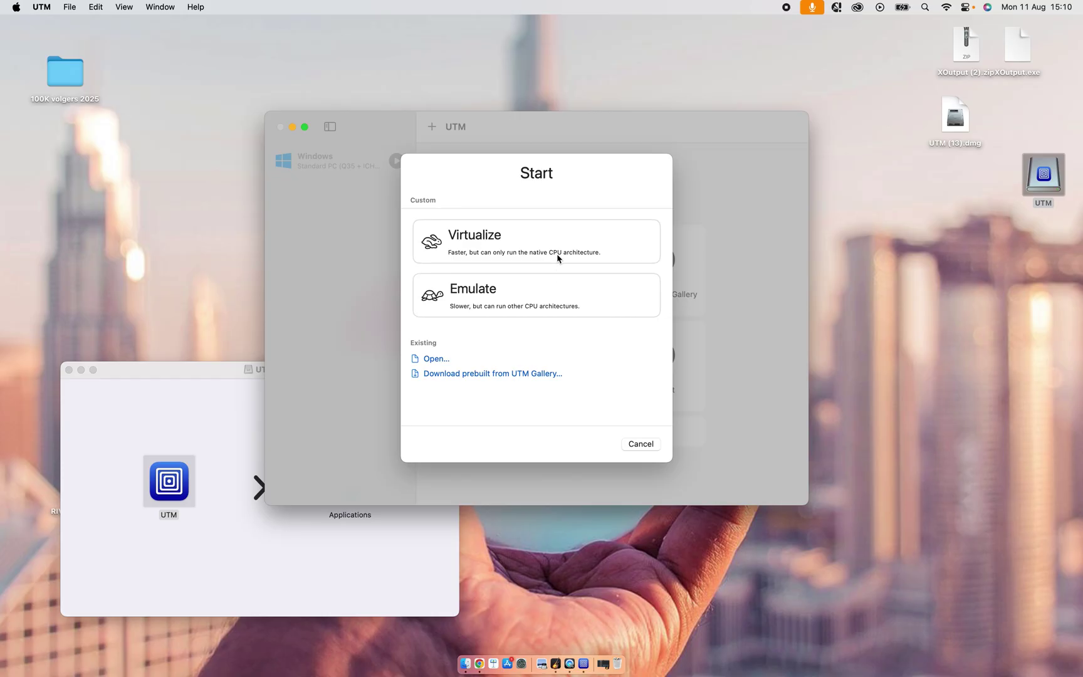
{"action": "left_click", "coordinate": [556, 246]}
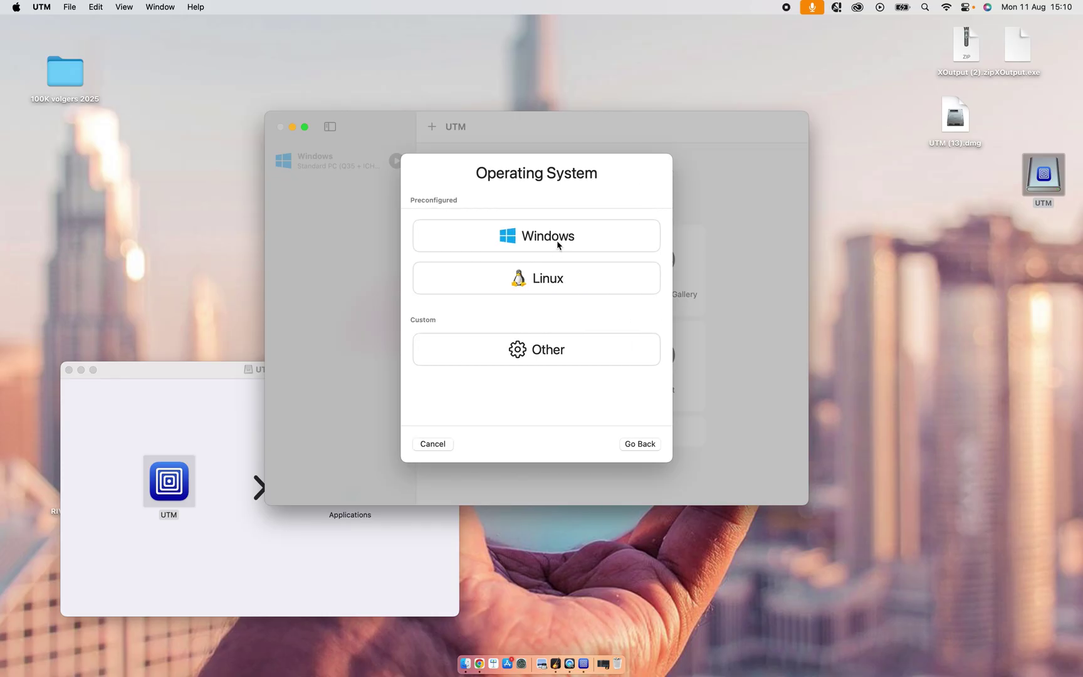
{"action": "left_click", "coordinate": [557, 245]}
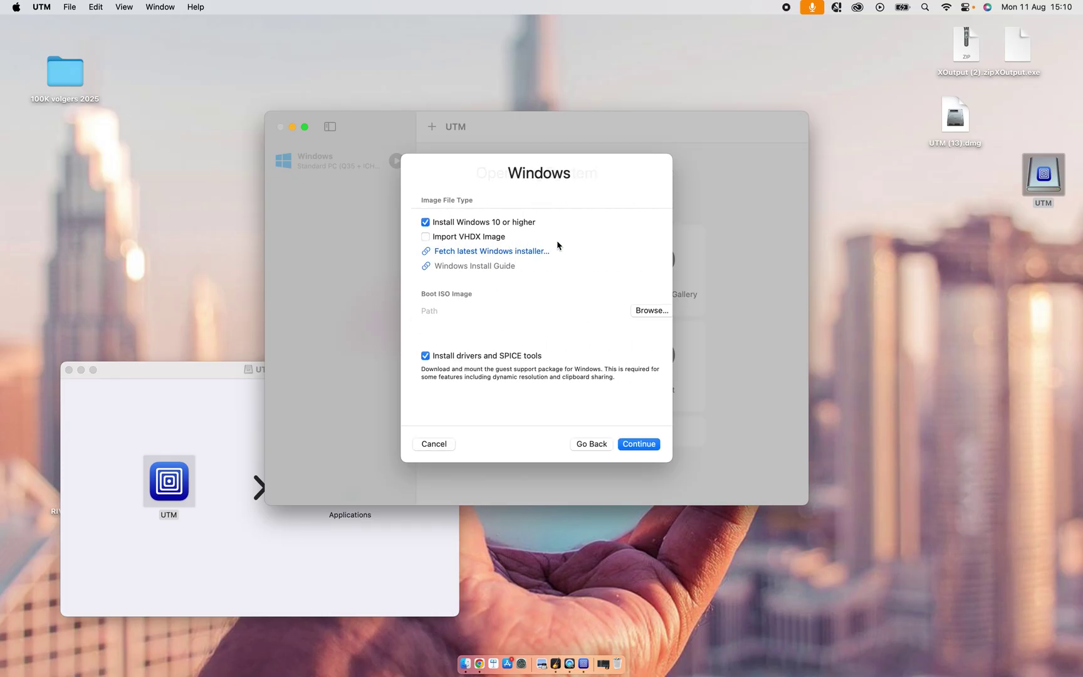
{"action": "left_click", "coordinate": [491, 252]}
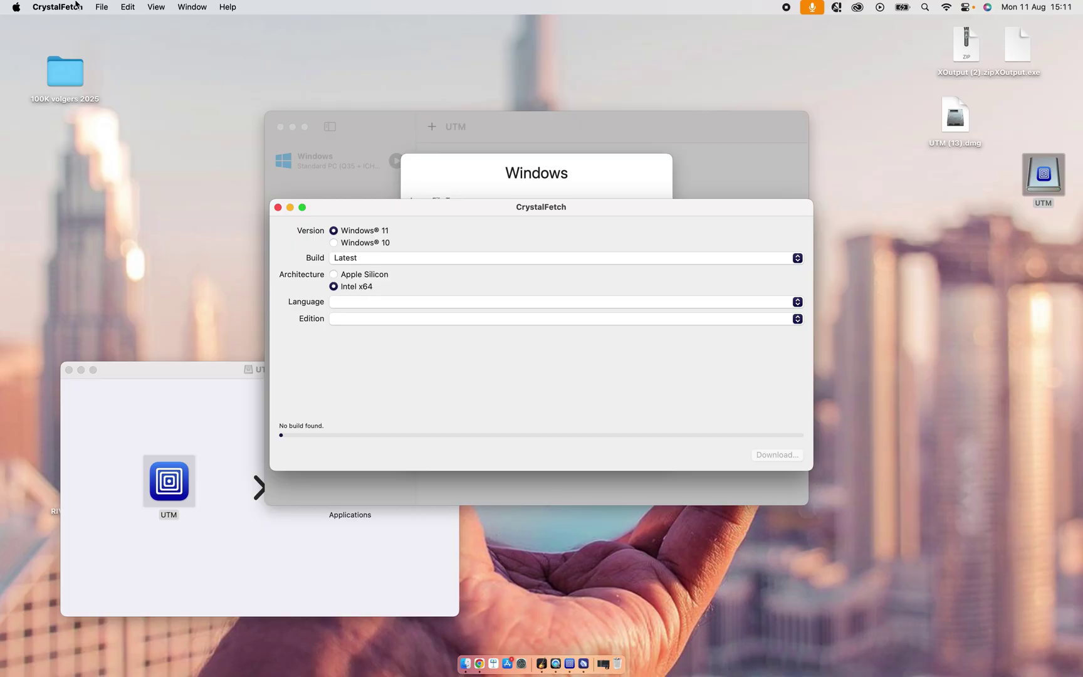
Step: Check the Mac's processor type in the About This Mac information, and close that window
{"action": "left_click", "coordinate": [17, 7]}
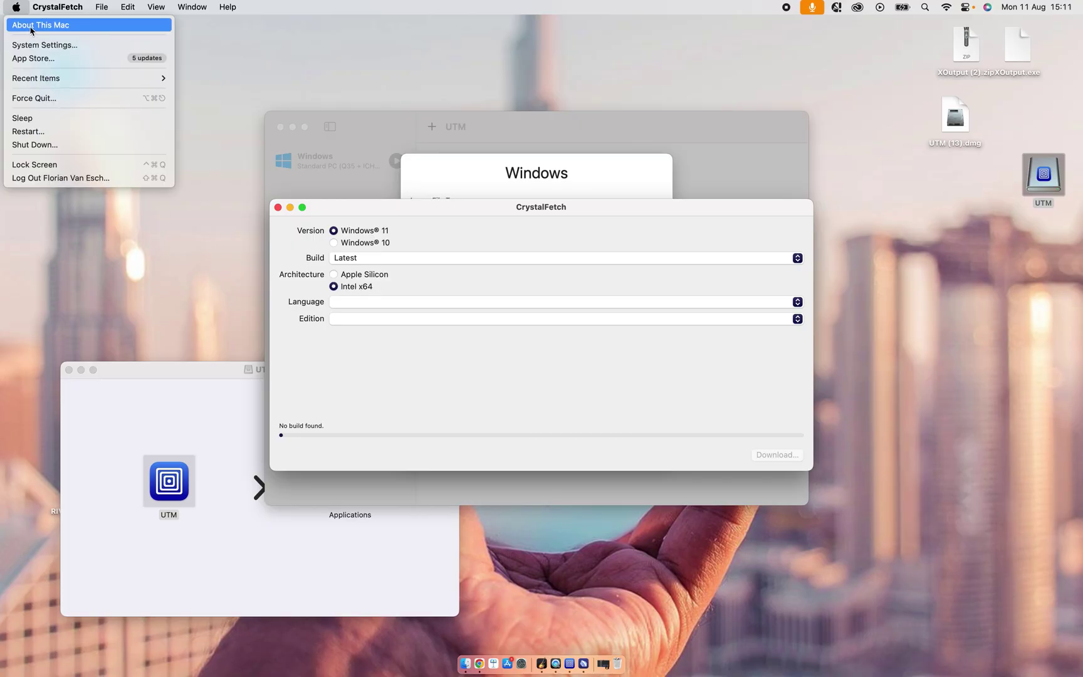
{"action": "left_click", "coordinate": [31, 27]}
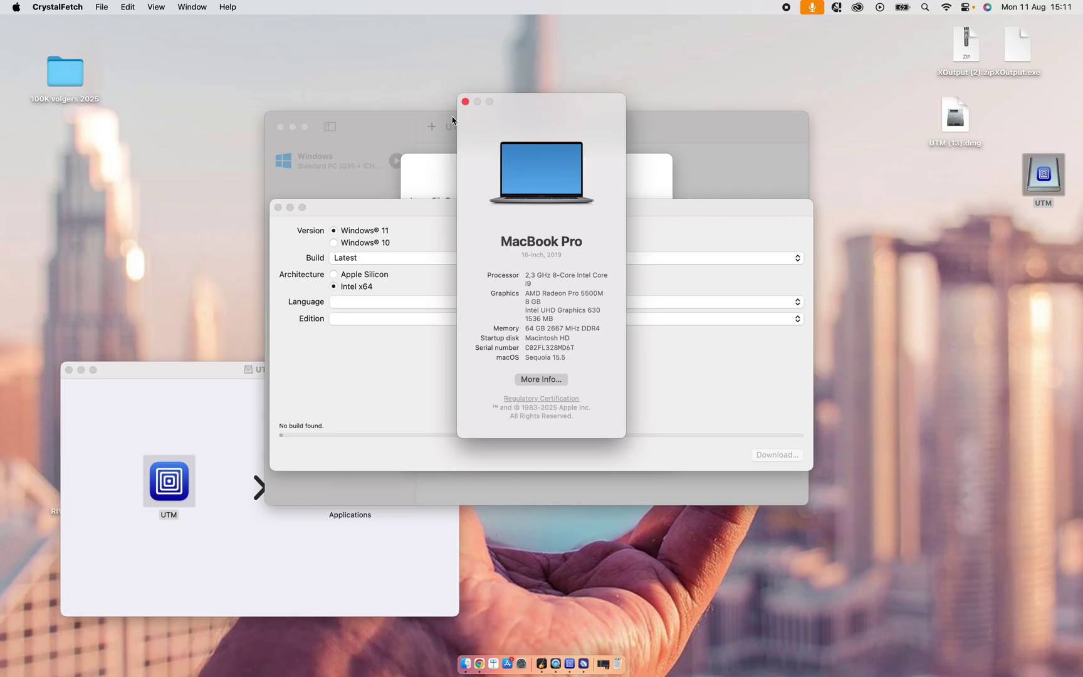
{"action": "left_click", "coordinate": [465, 102]}
Step: Set the installer language to English (United States), download the Windows 11 image, and accept the Microsoft license terms
{"action": "left_click", "coordinate": [351, 302]}
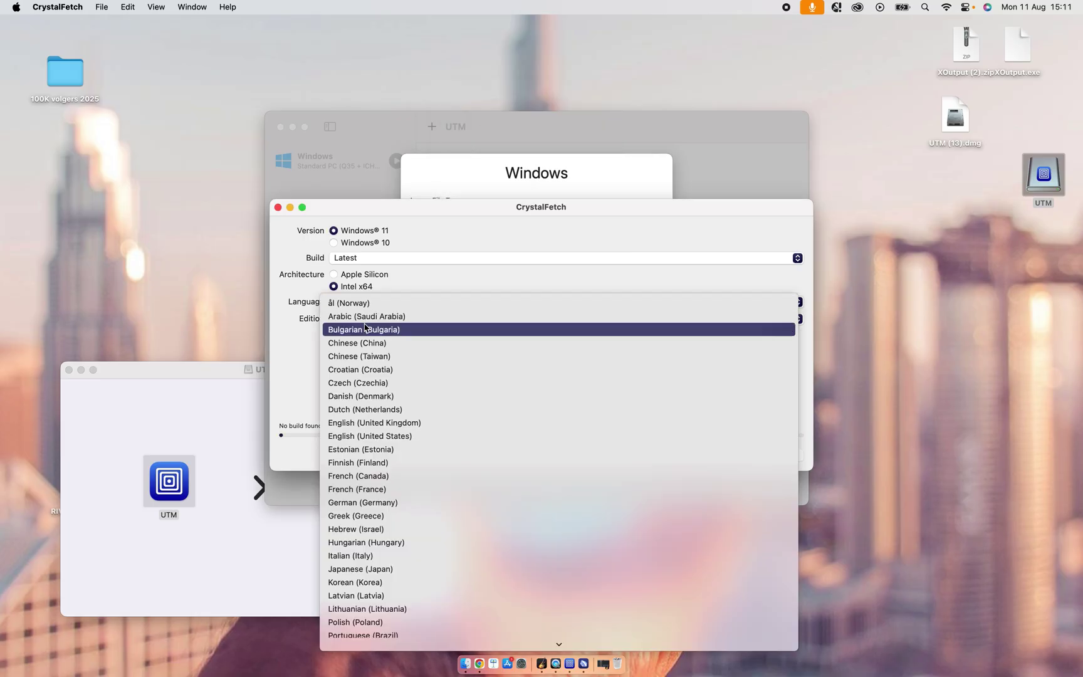
{"action": "left_click", "coordinate": [380, 436]}
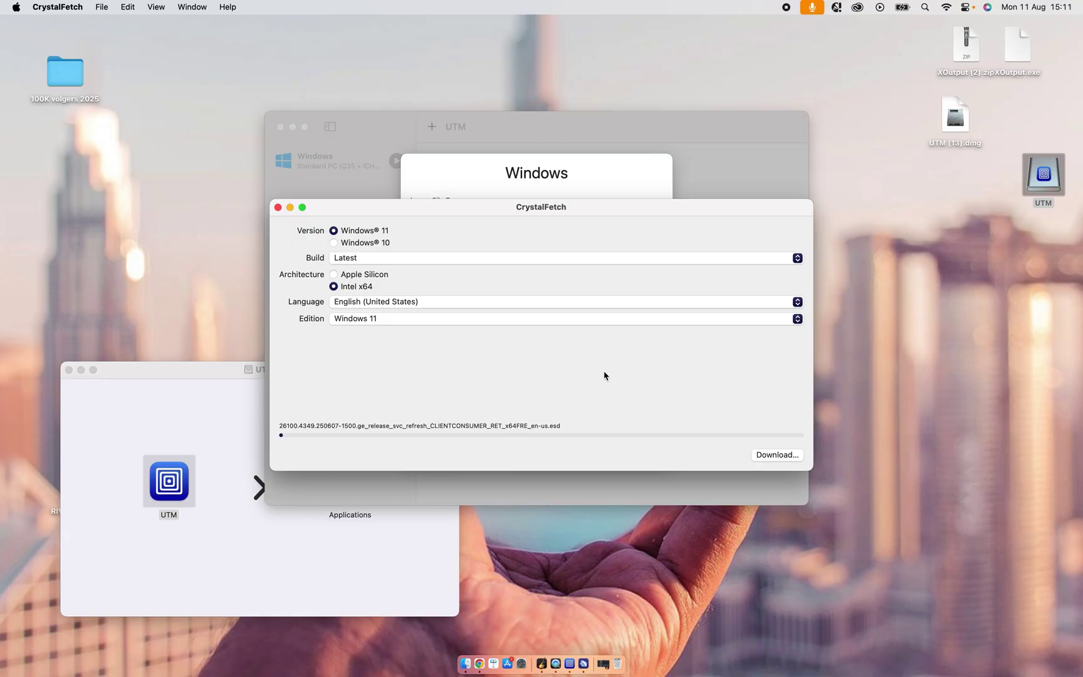
{"action": "left_click", "coordinate": [777, 455]}
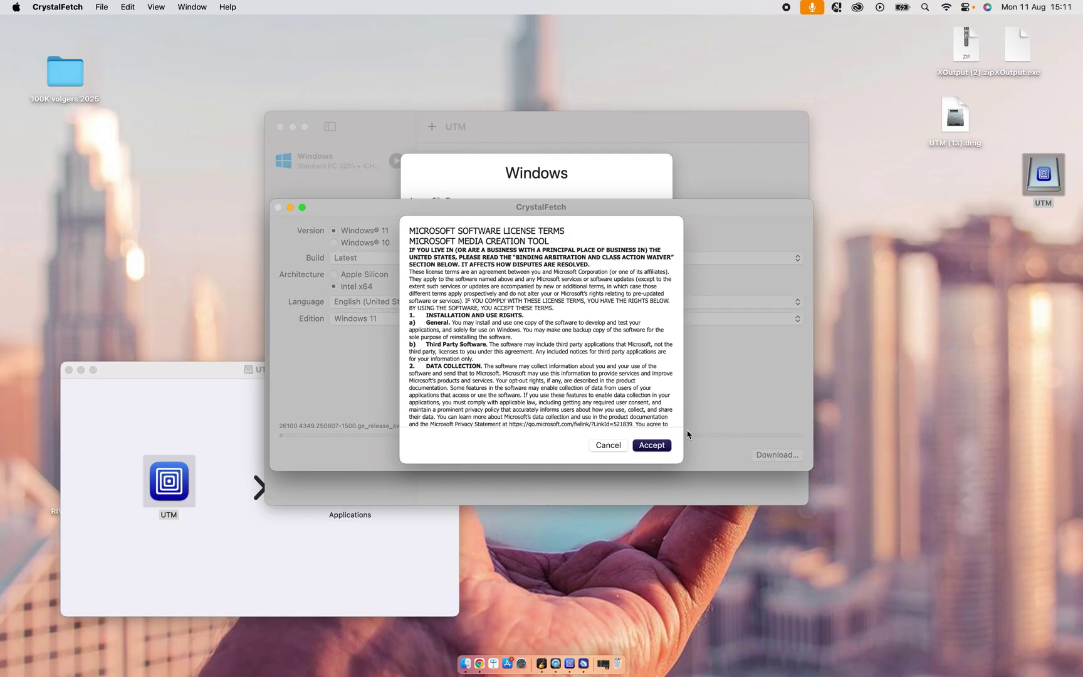
{"action": "left_click", "coordinate": [651, 445]}
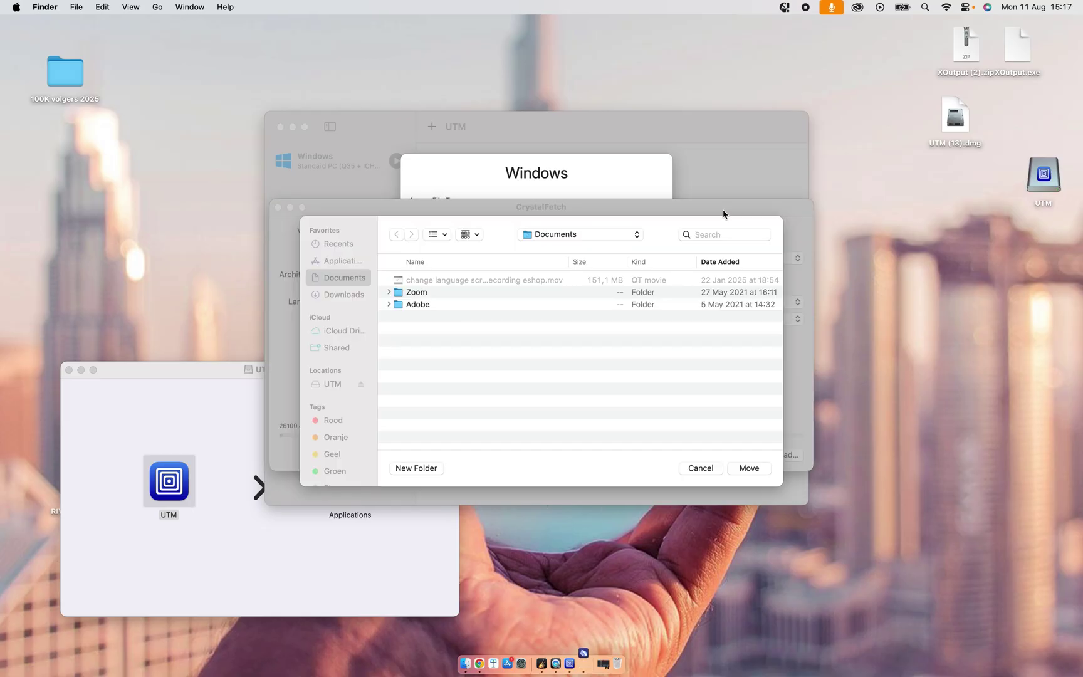
Step: Create a folder named "Windows 11 ISO File" inside Documents and move the downloaded Windows image into it
{"action": "left_click", "coordinate": [427, 473]}
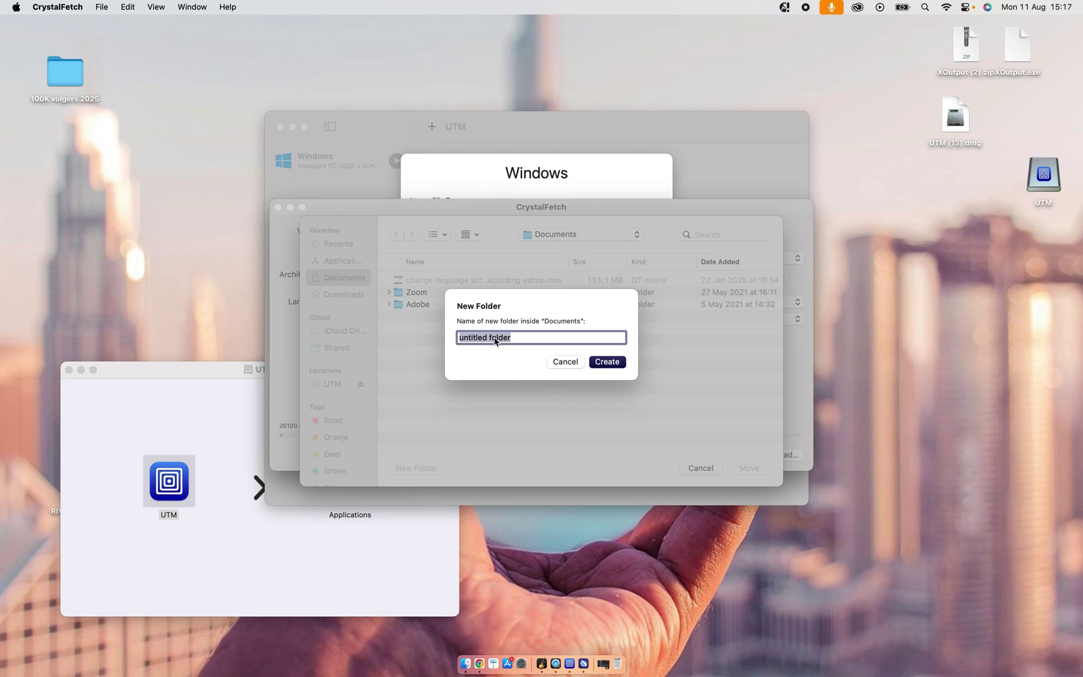
{"action": "type", "text": "Windows 11 ISO File"}
{"action": "left_click", "coordinate": [607, 362]}
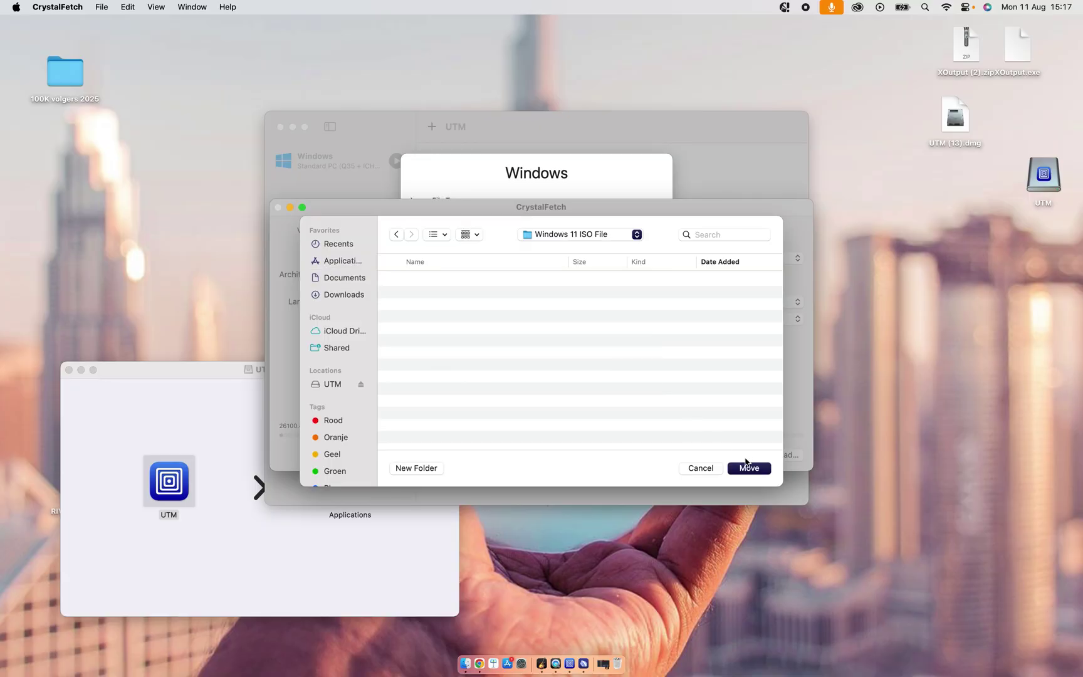
{"action": "left_click", "coordinate": [749, 468]}
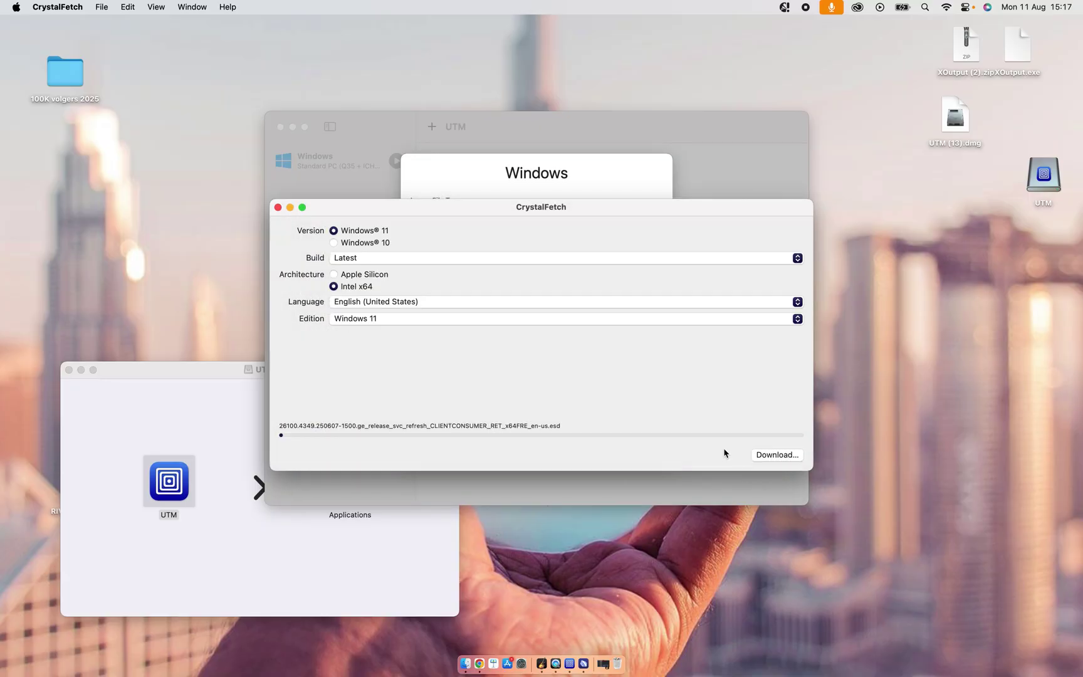
Step: Close CrystalFetch and set the x64 ISO from the "Windows 11 ISO File" folder as the virtual machine's boot image
{"action": "left_click", "coordinate": [291, 208]}
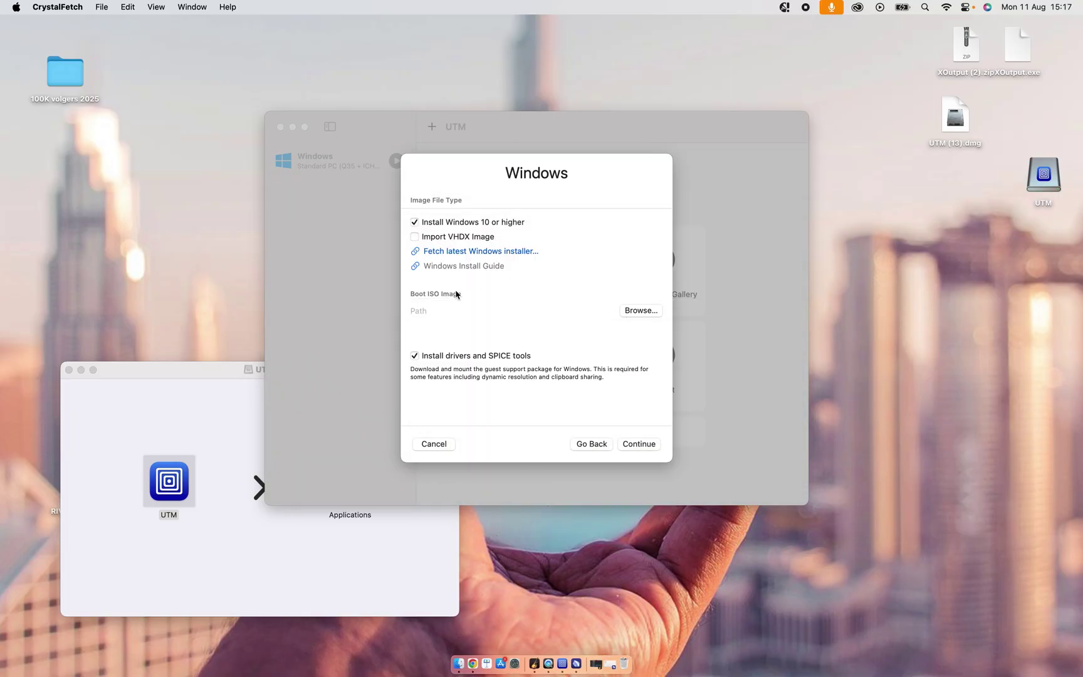
{"action": "left_click", "coordinate": [639, 312]}
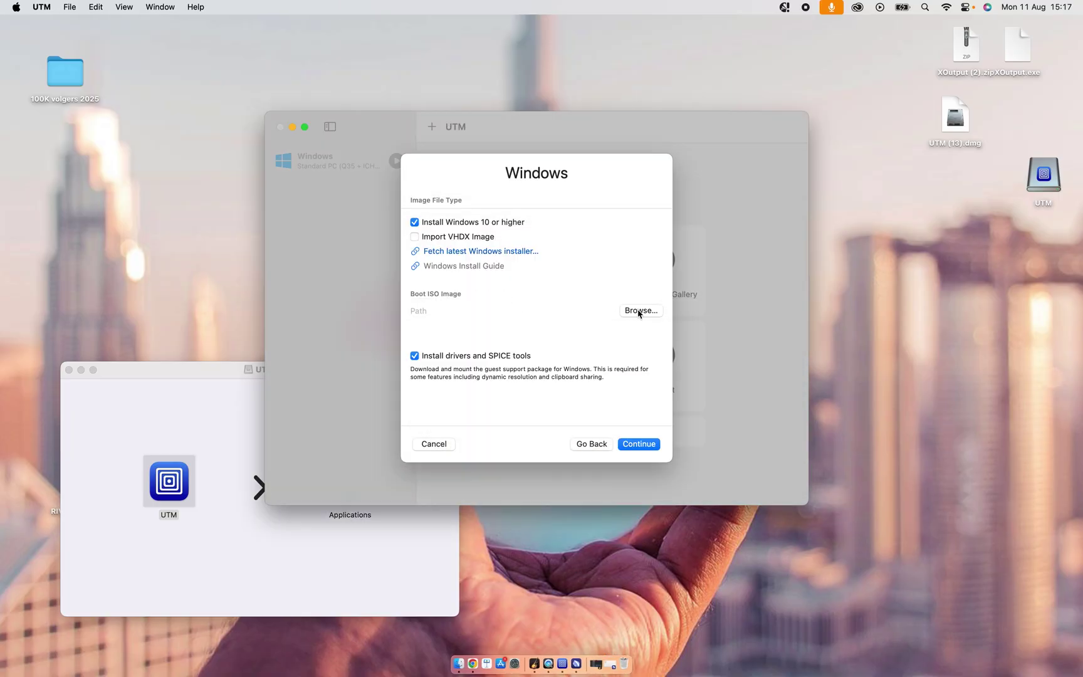
{"action": "left_click", "coordinate": [639, 311]}
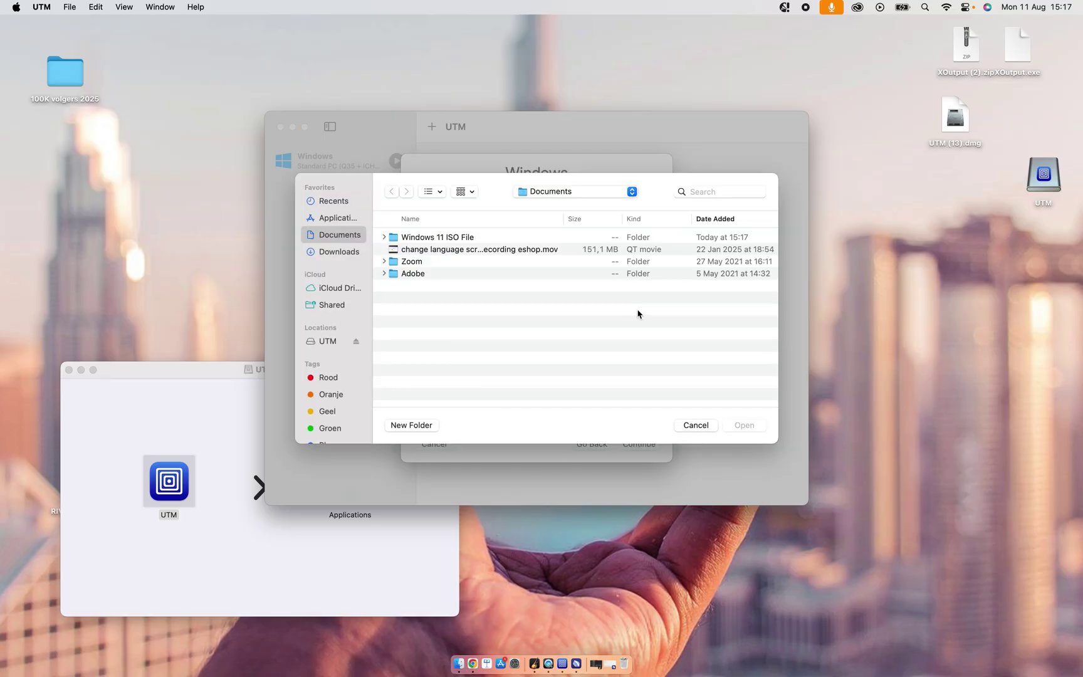
{"action": "left_click", "coordinate": [465, 237]}
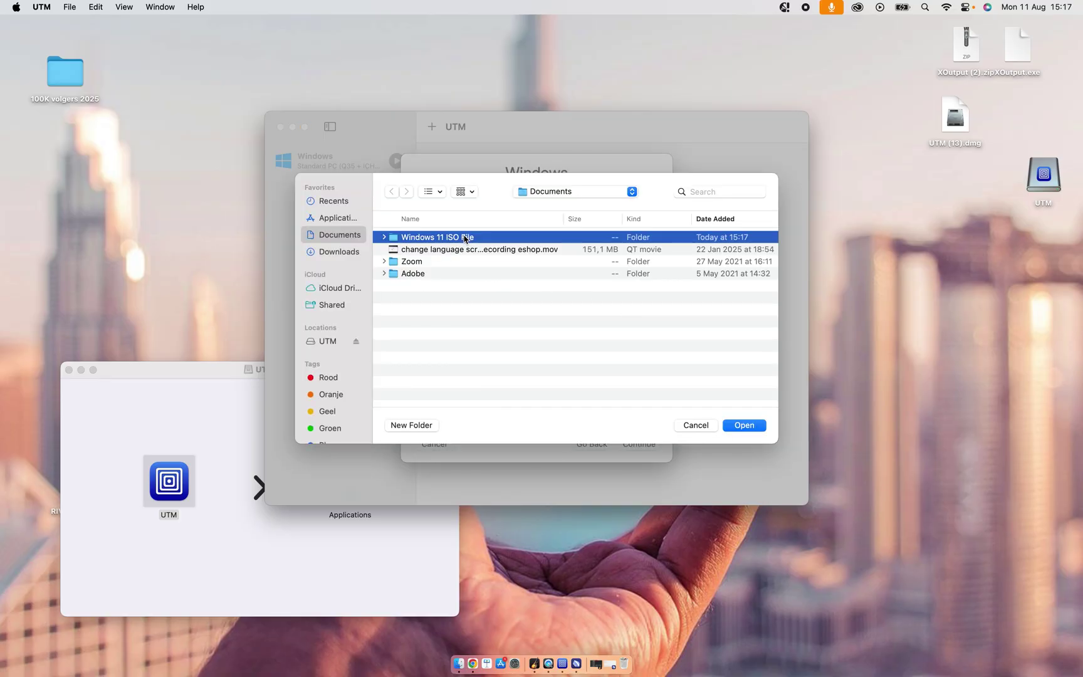
{"action": "left_click", "coordinate": [742, 425]}
{"action": "left_click", "coordinate": [540, 238]}
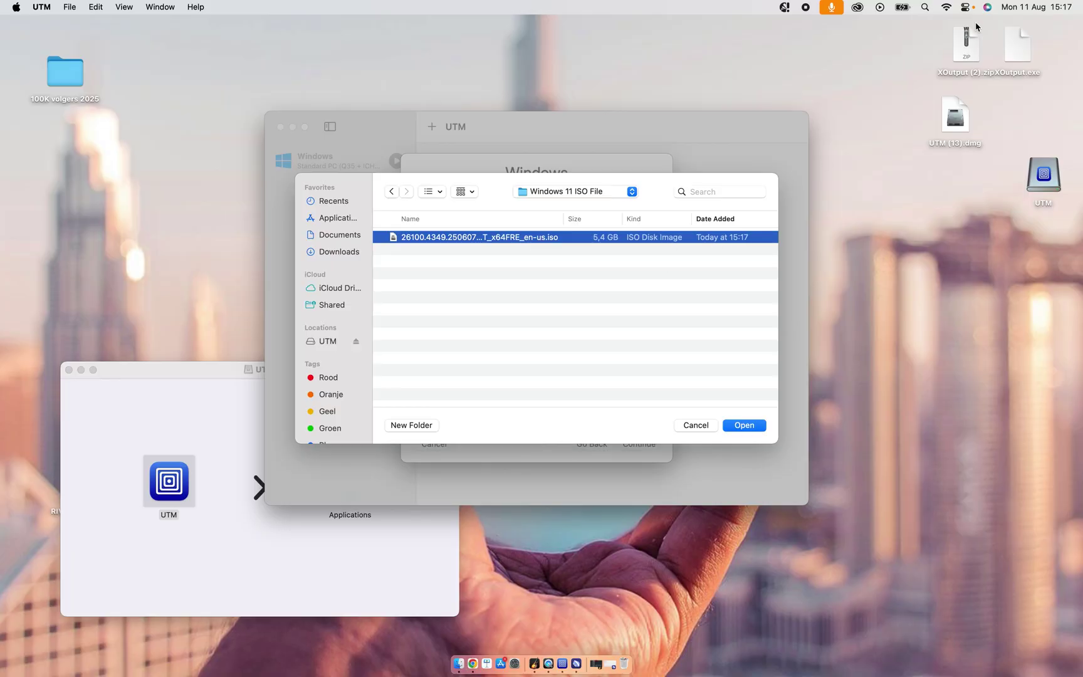
{"action": "left_click", "coordinate": [749, 429]}
{"action": "left_click", "coordinate": [649, 447]}
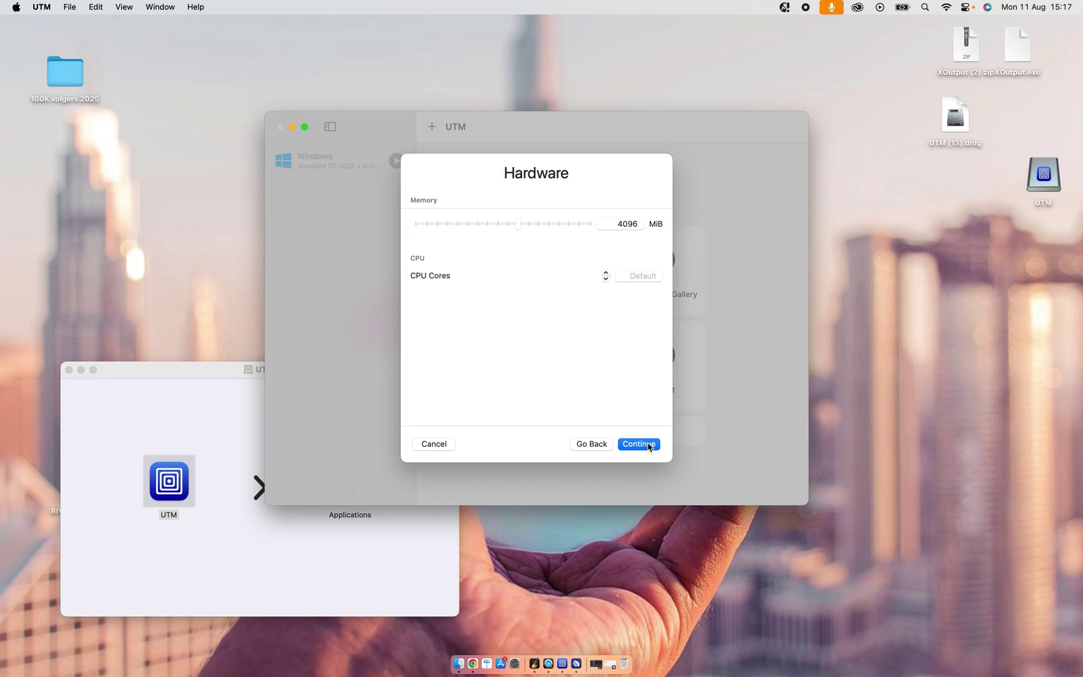
Step: Assign 4 CPU cores to the virtual machine and accept the 64 GiB drive size
{"action": "left_click", "coordinate": [643, 276]}
{"action": "type", "text": "4"}
{"action": "left_click", "coordinate": [649, 444]}
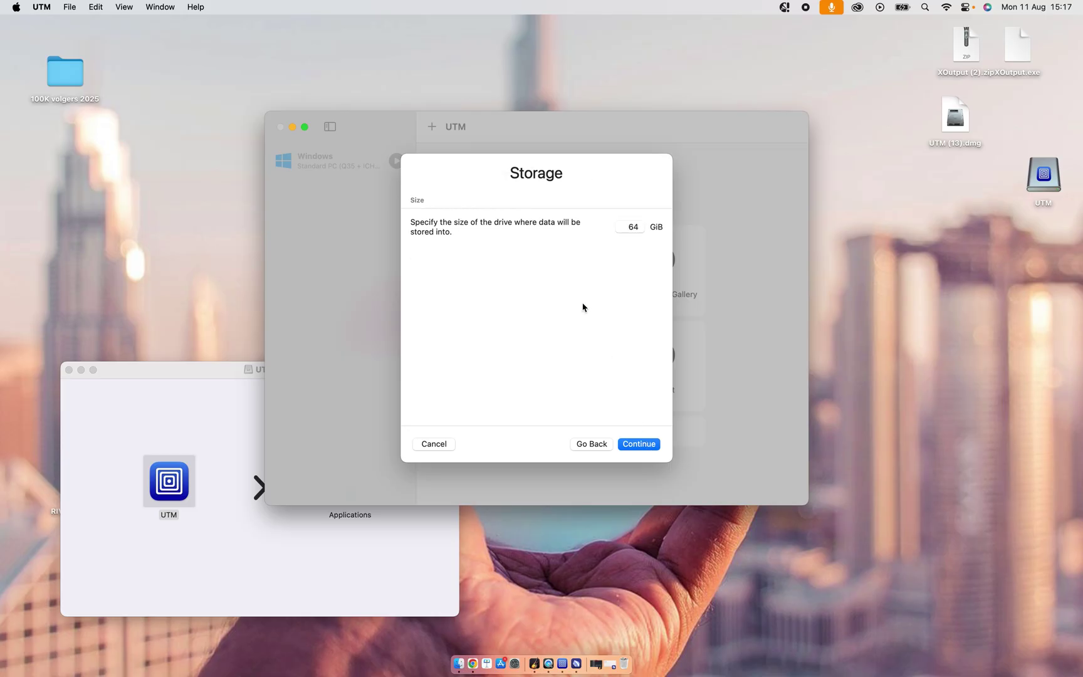
{"action": "left_click", "coordinate": [640, 444]}
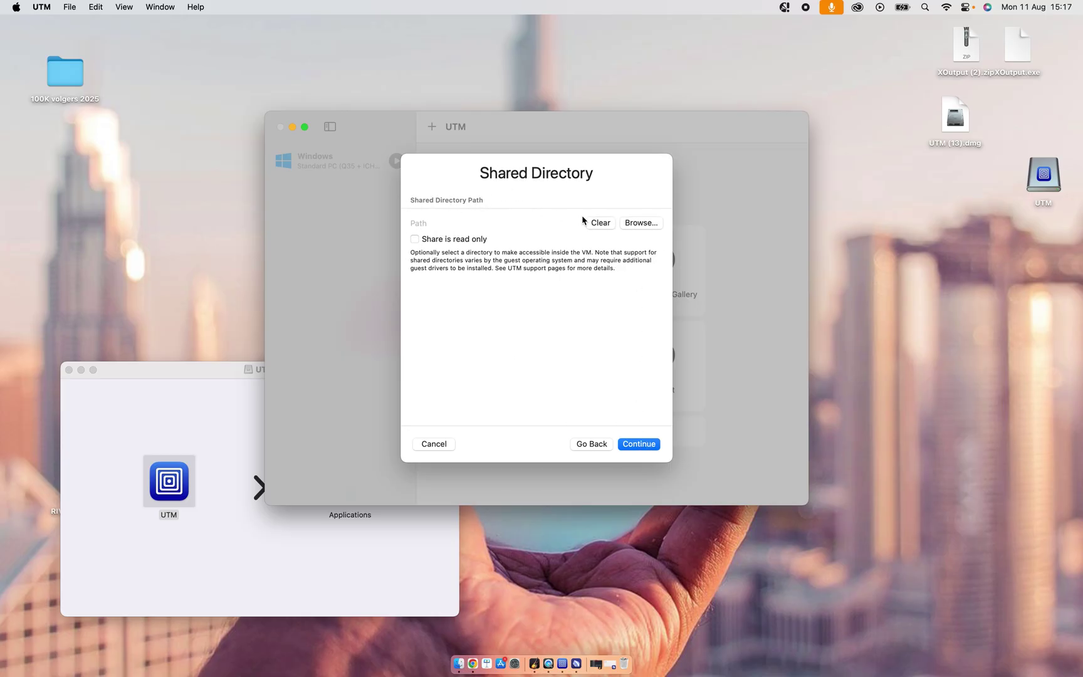
Step: Choose the "Windows 11 ISO File" folder as the shared directory and save the new virtual machine
{"action": "left_click", "coordinate": [635, 225]}
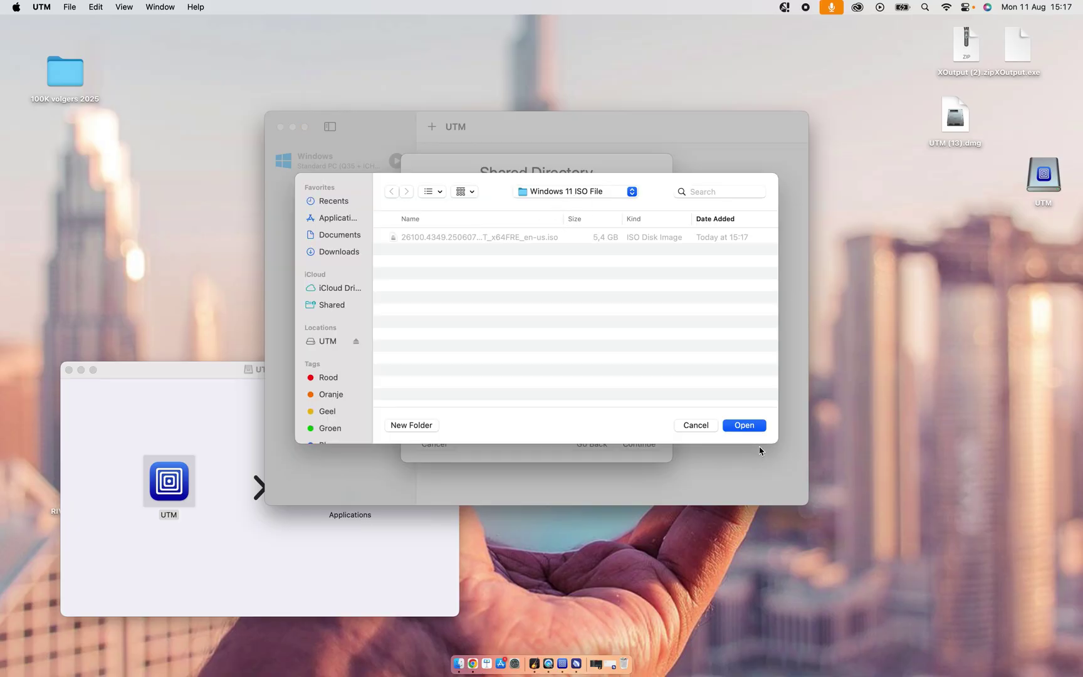
{"action": "left_click", "coordinate": [749, 427]}
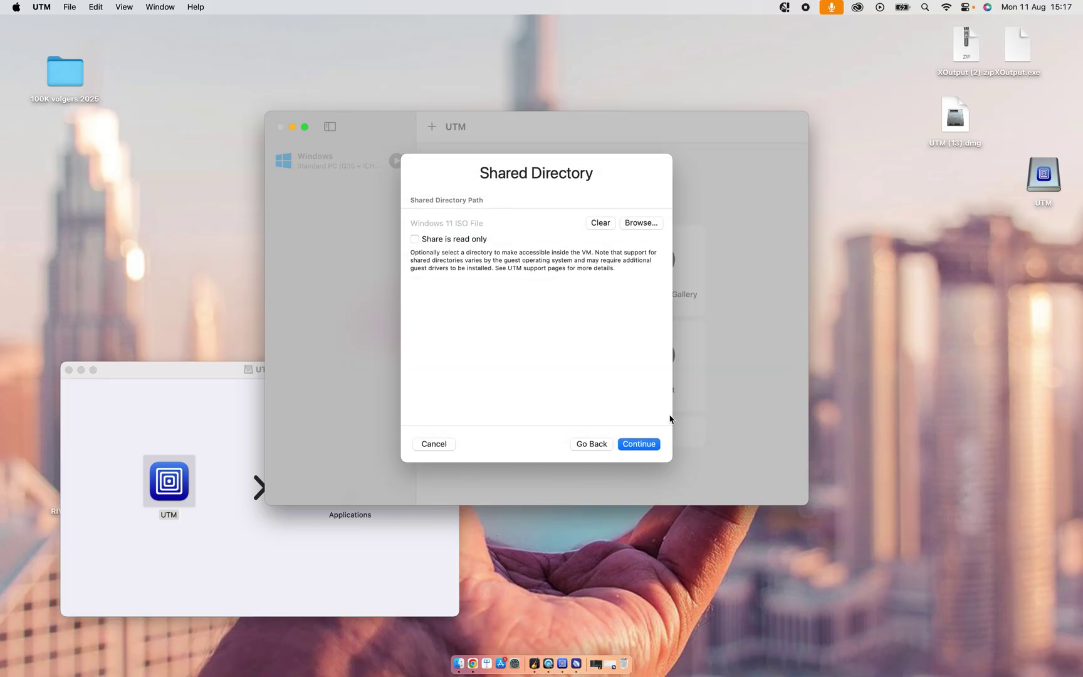
{"action": "left_click", "coordinate": [639, 443]}
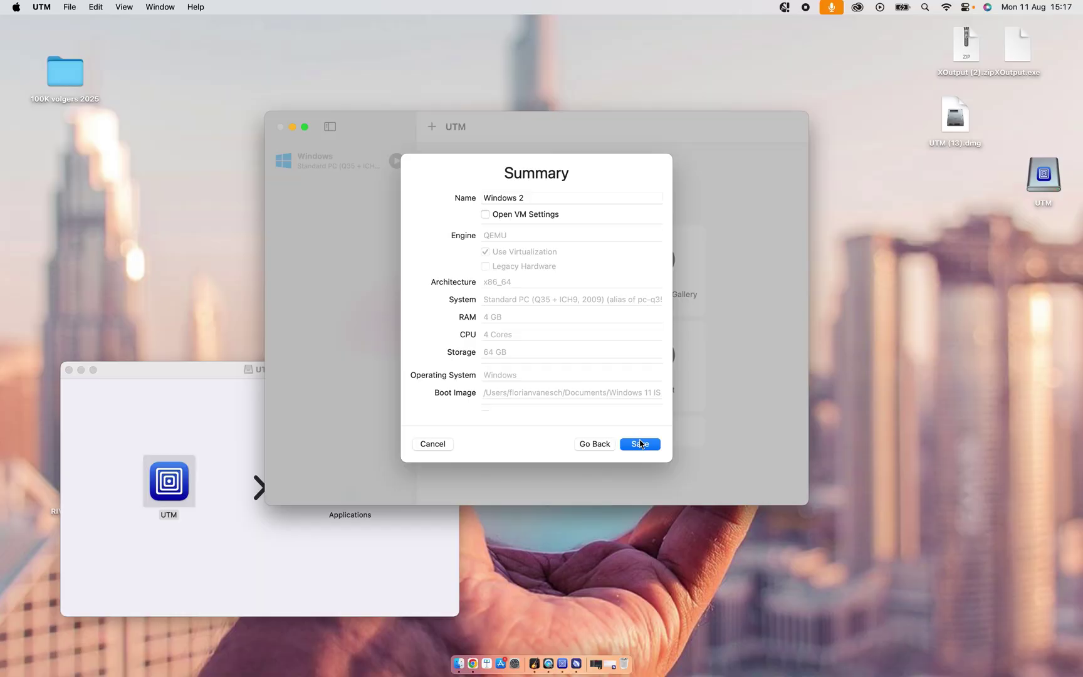
{"action": "left_click", "coordinate": [639, 444]}
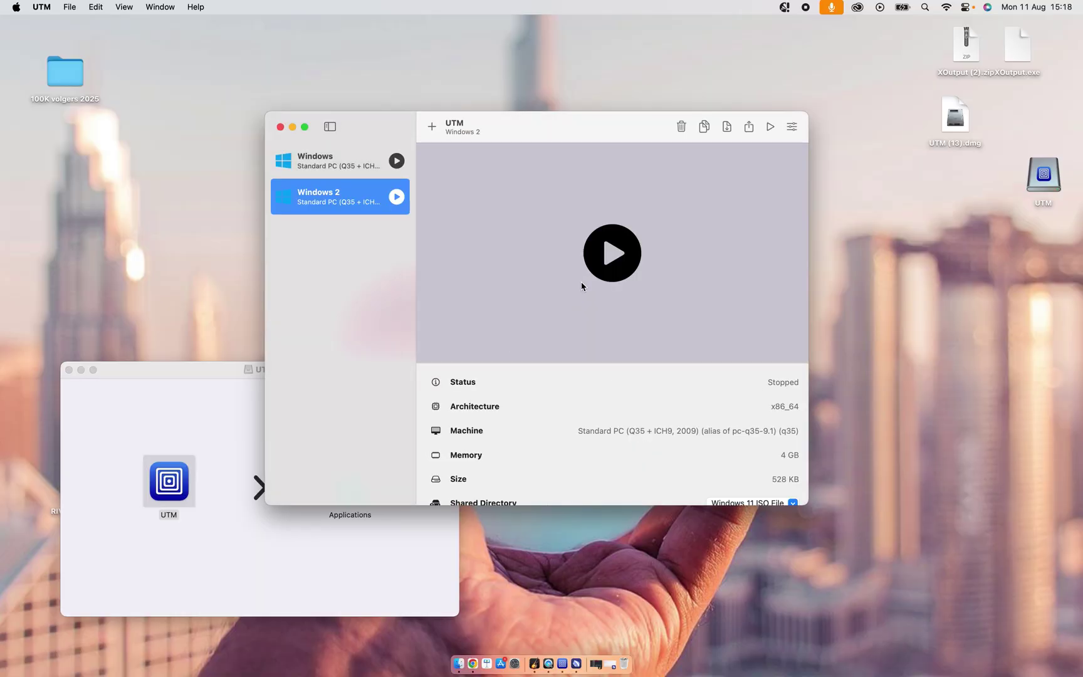
Step: Start the new virtual machine and accept English (United States) and the US keyboard in Windows 11 Setup
{"action": "left_click", "coordinate": [614, 263]}
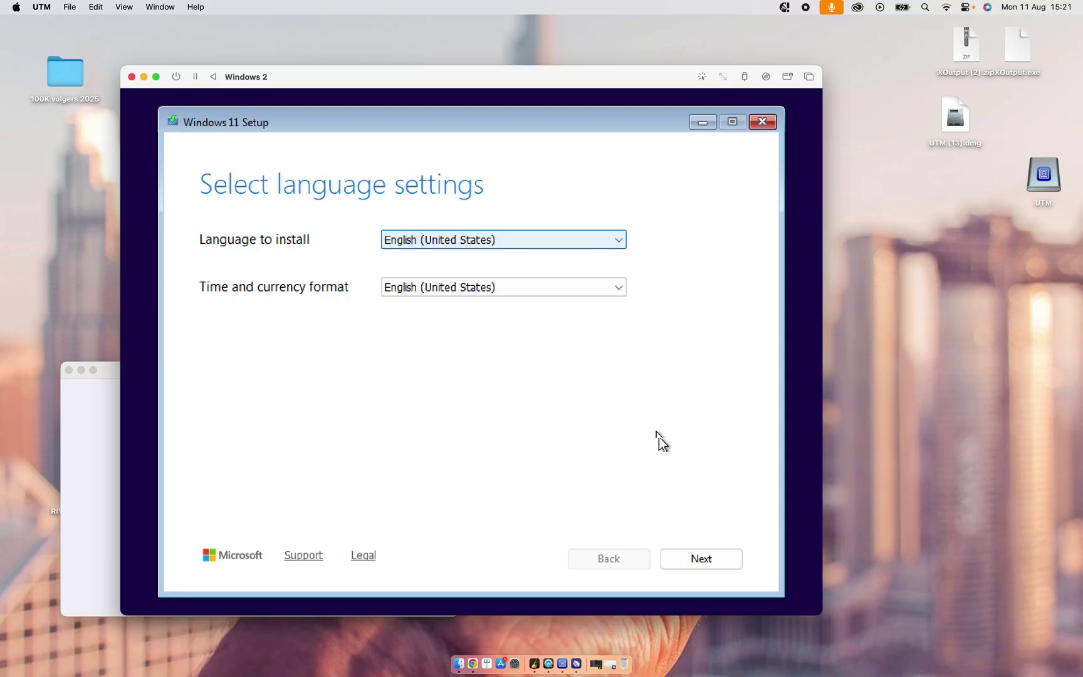
{"action": "left_click", "coordinate": [711, 564]}
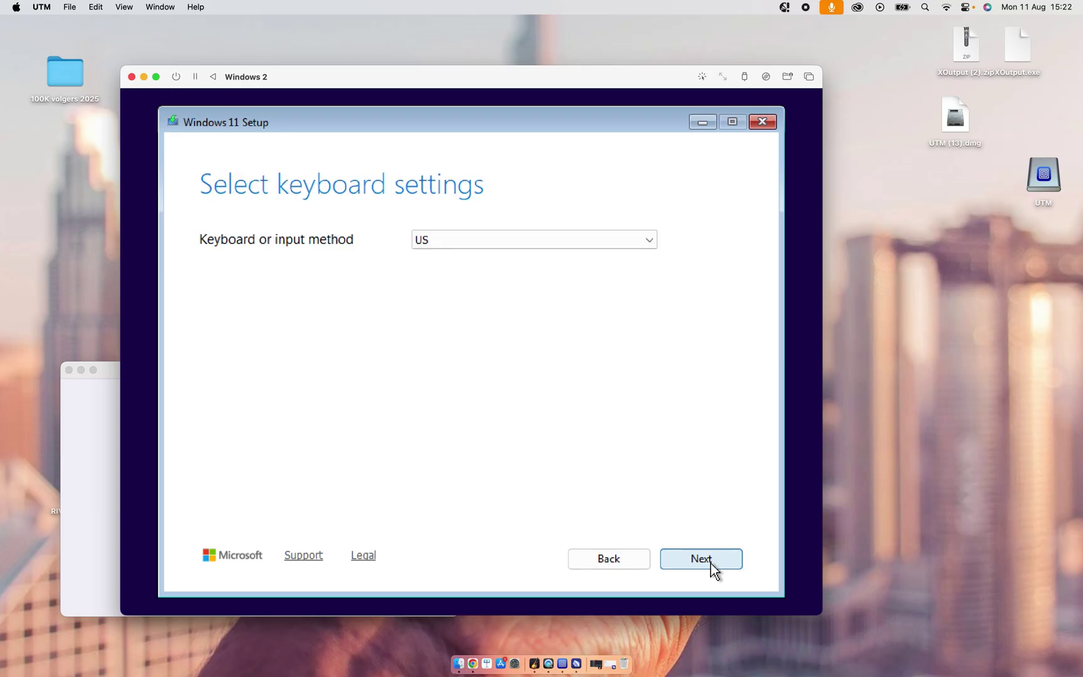
{"action": "left_click", "coordinate": [711, 563]}
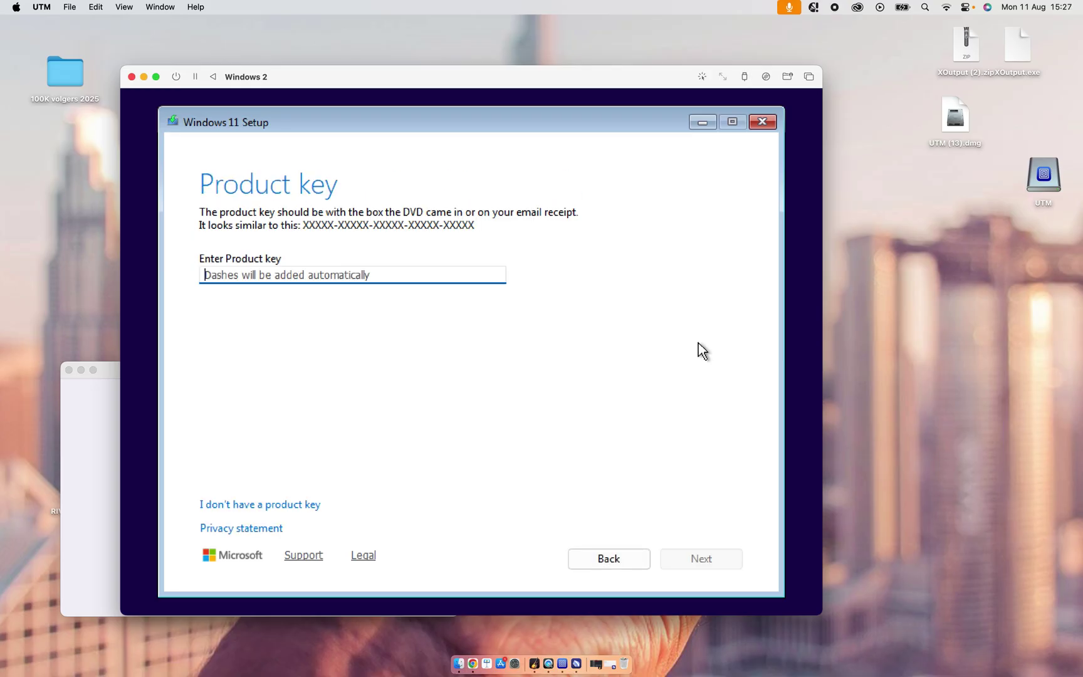
Step: Continue without a product key and choose Windows 11 Home for installation on the Disk 0 unallocated space
{"action": "left_click", "coordinate": [270, 505]}
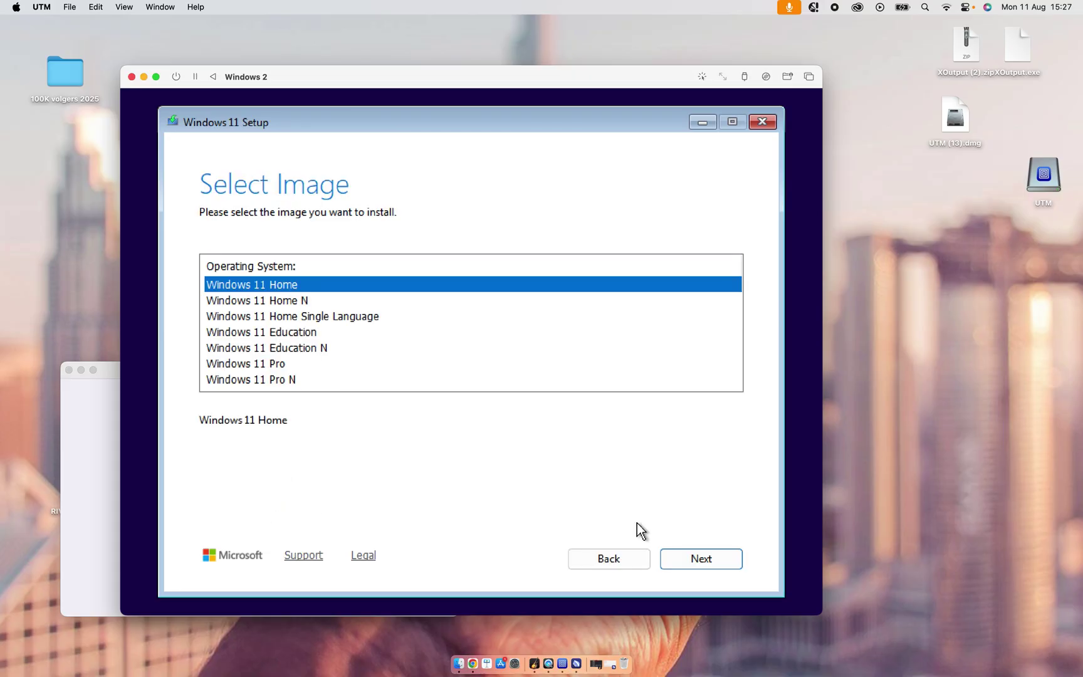
{"action": "left_click", "coordinate": [700, 560]}
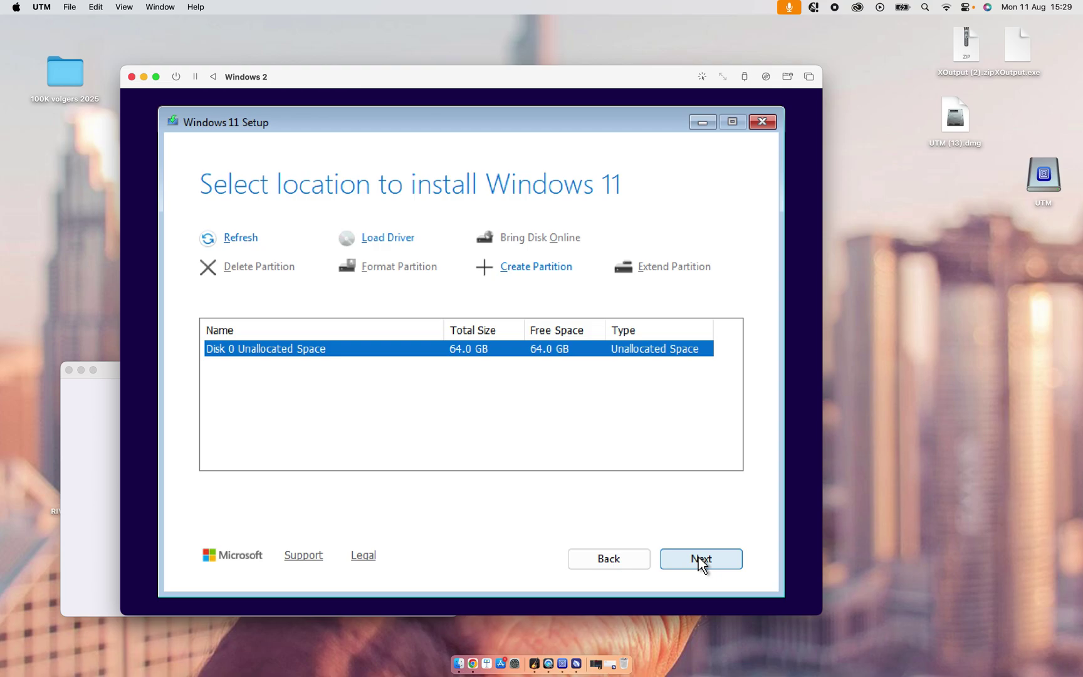
{"action": "left_click", "coordinate": [701, 559]}
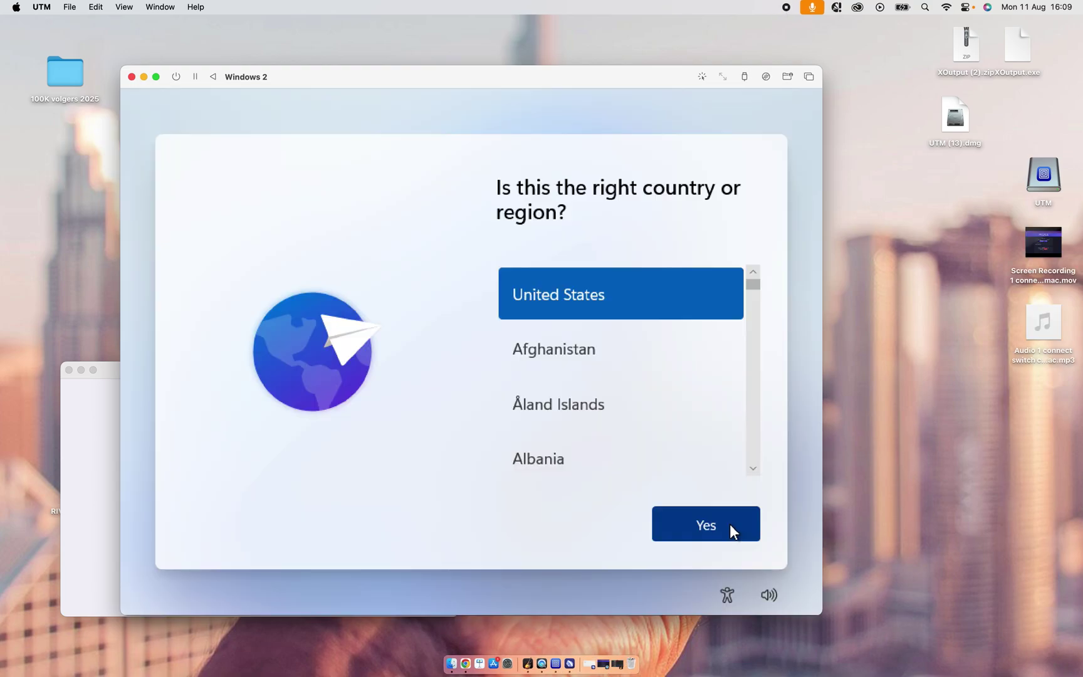
Step: Confirm United States as the region, enter the user's name for the local account, and leave its password blank
{"action": "left_click", "coordinate": [730, 525]}
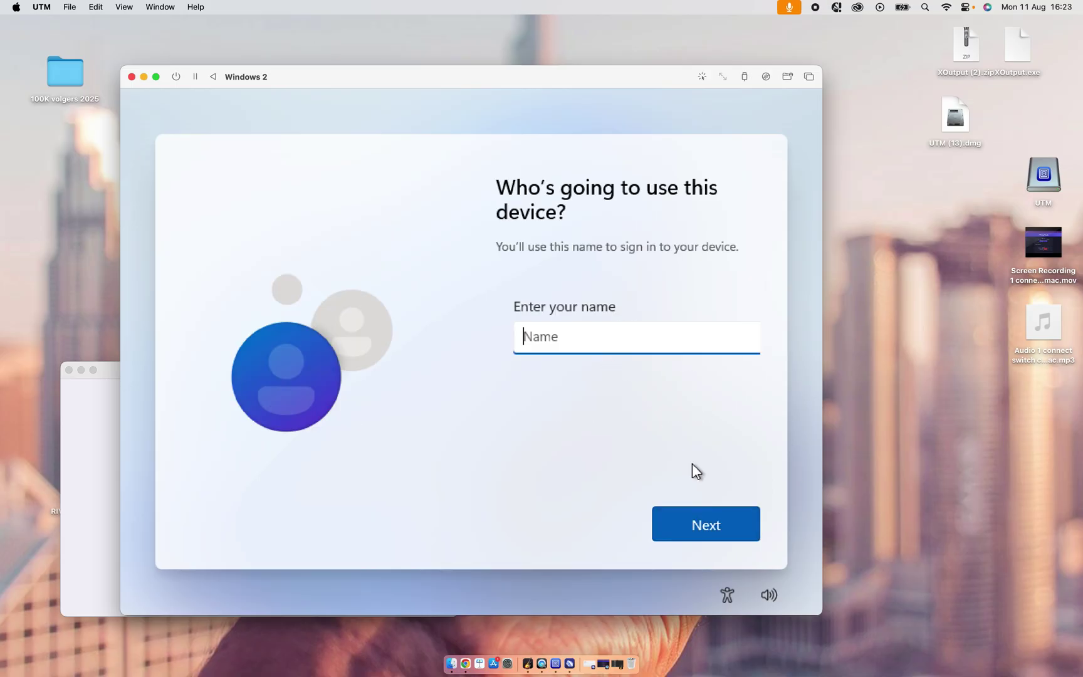
{"action": "type", "text": "Lucien"}
{"action": "left_click", "coordinate": [720, 526]}
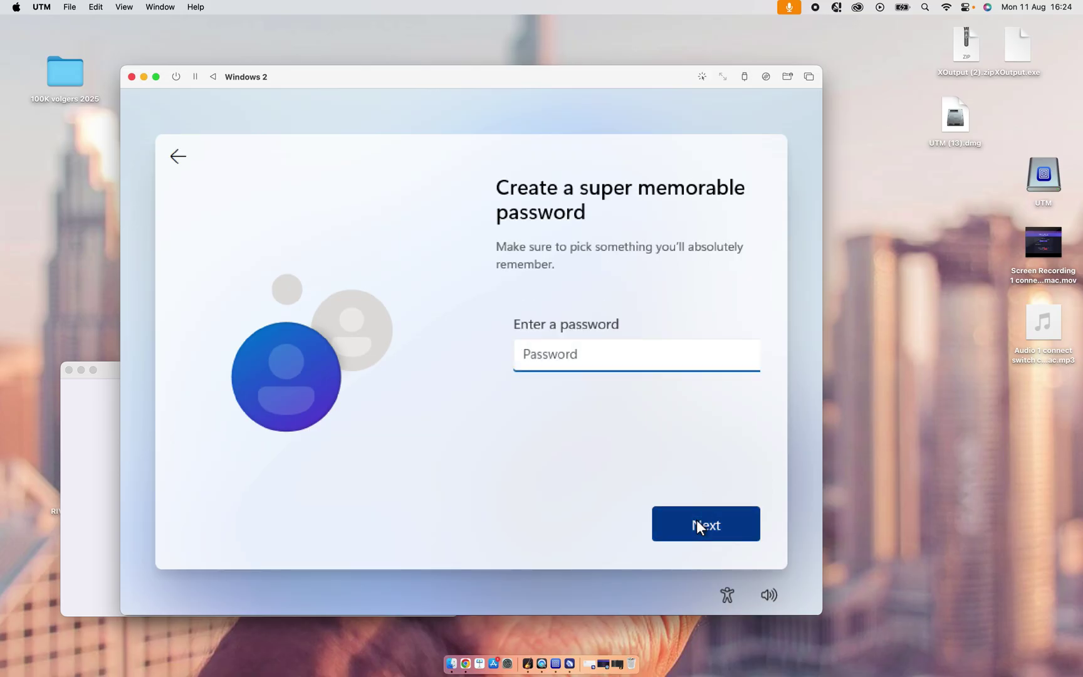
{"action": "left_click", "coordinate": [696, 520]}
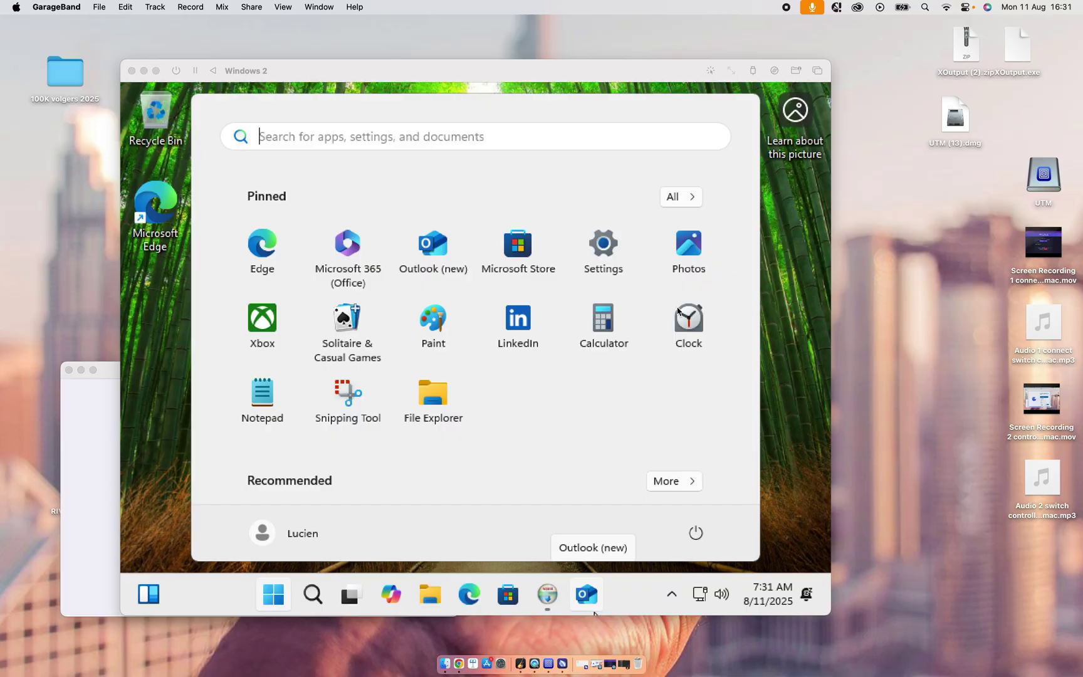
Step: Show the virtual machine in full screen and complete the UTM Guest Tools installation, accepting its license agreement
{"action": "key", "text": "ctrl+super+f"}
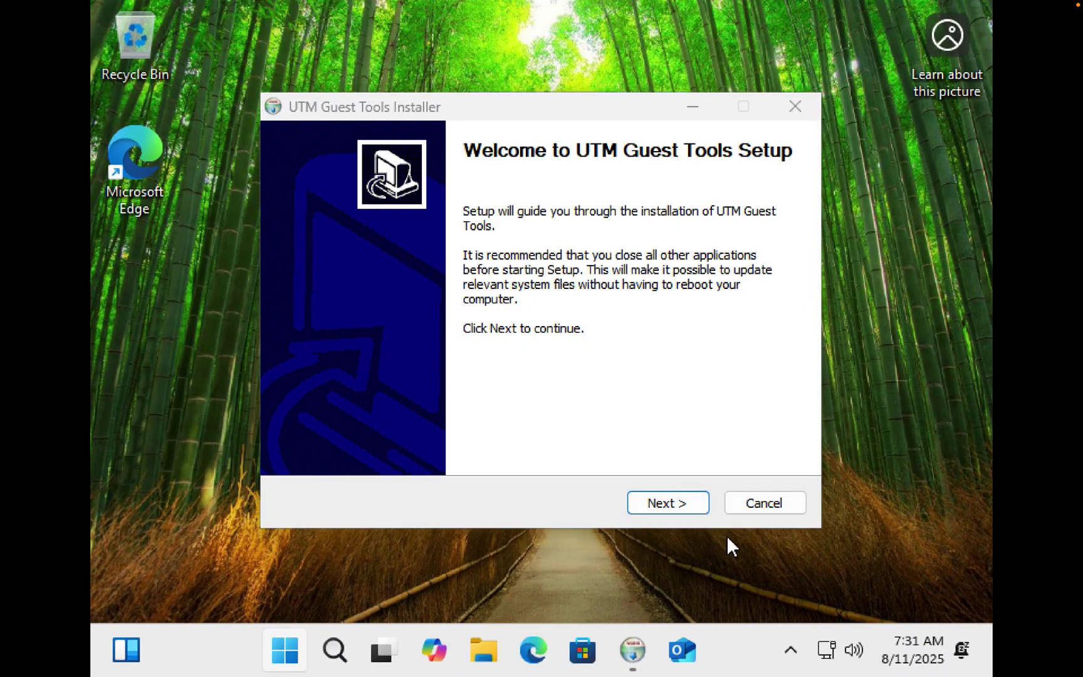
{"action": "left_click", "coordinate": [692, 504]}
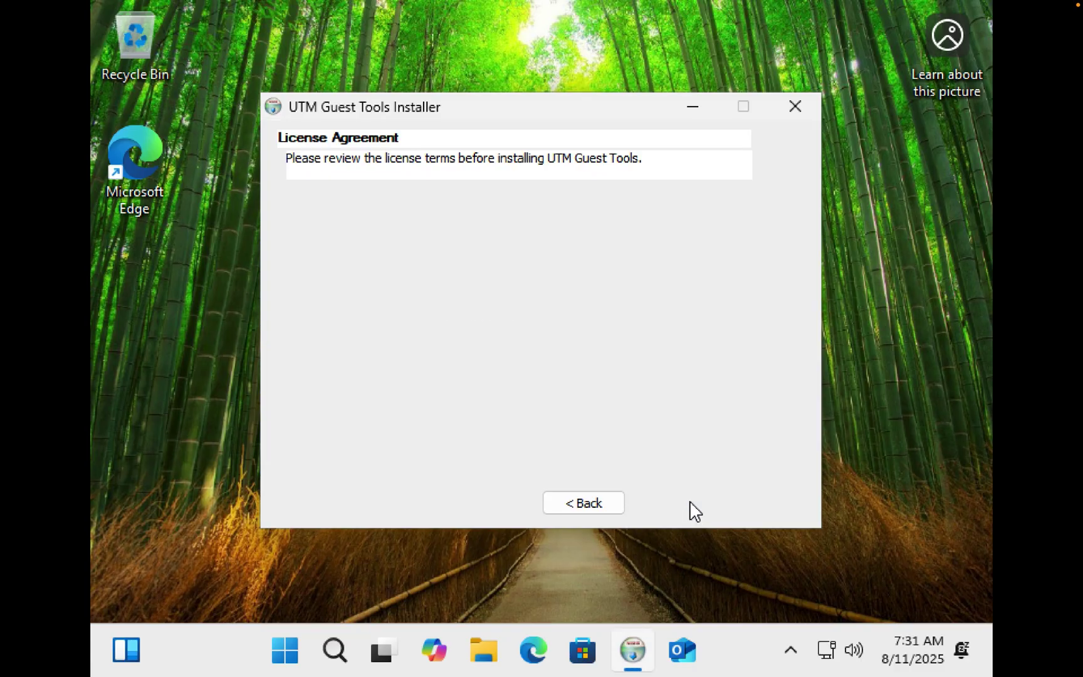
{"action": "left_click", "coordinate": [689, 501]}
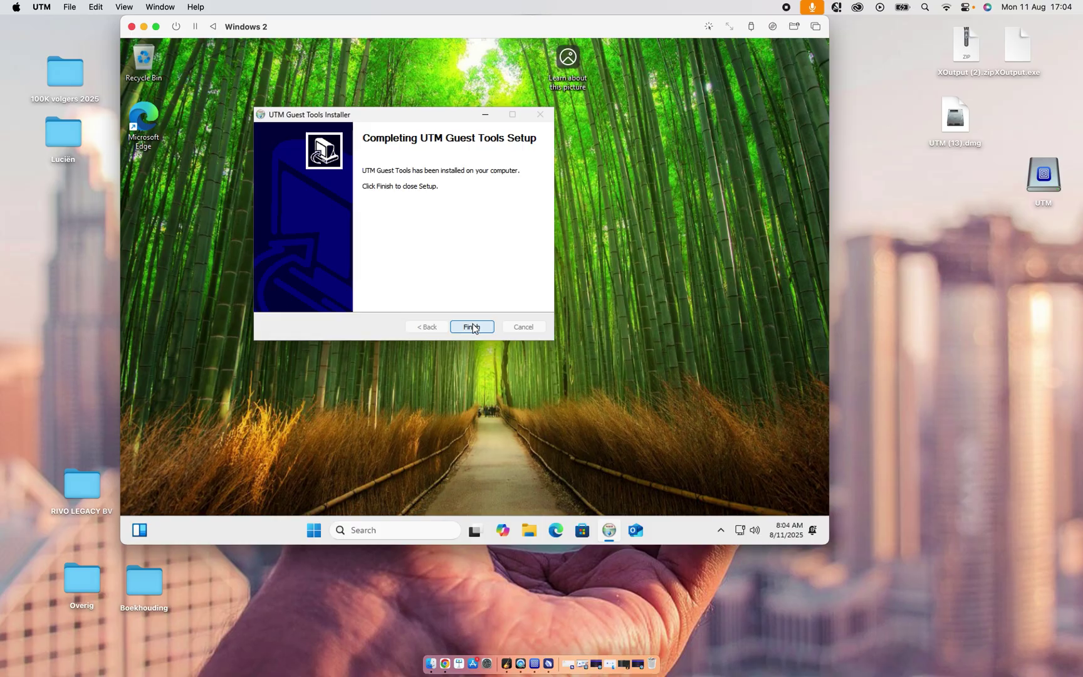
{"action": "left_click", "coordinate": [472, 324]}
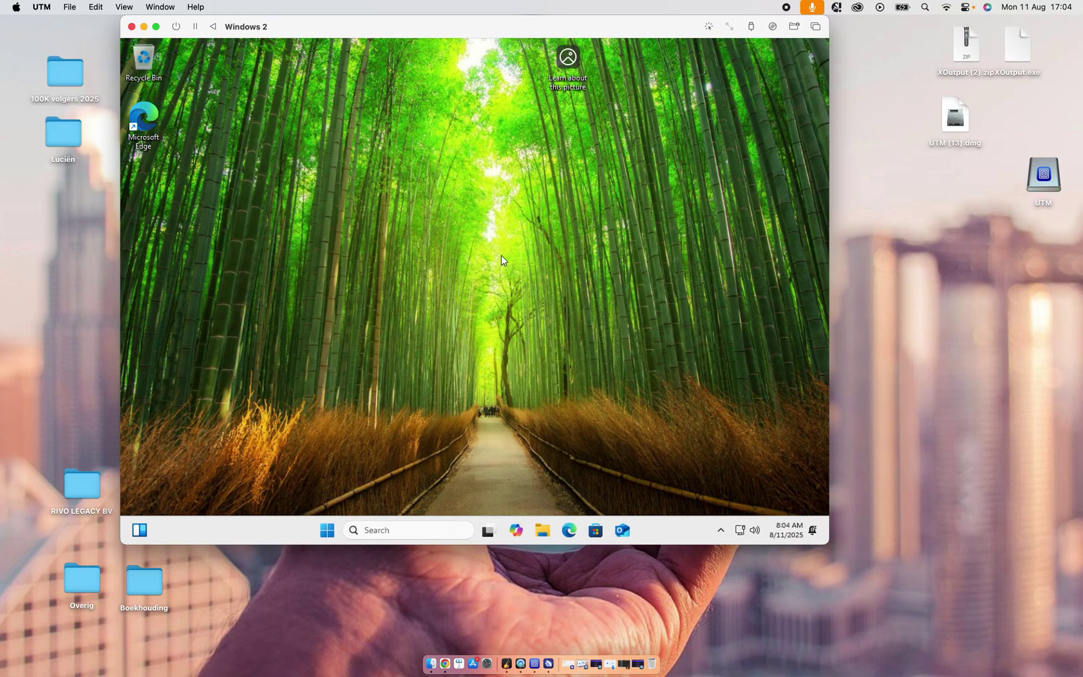
Step: Set the Windows display resolution to 1920 × 1080, keep the changes, and close the settings
{"action": "right_click", "coordinate": [501, 260]}
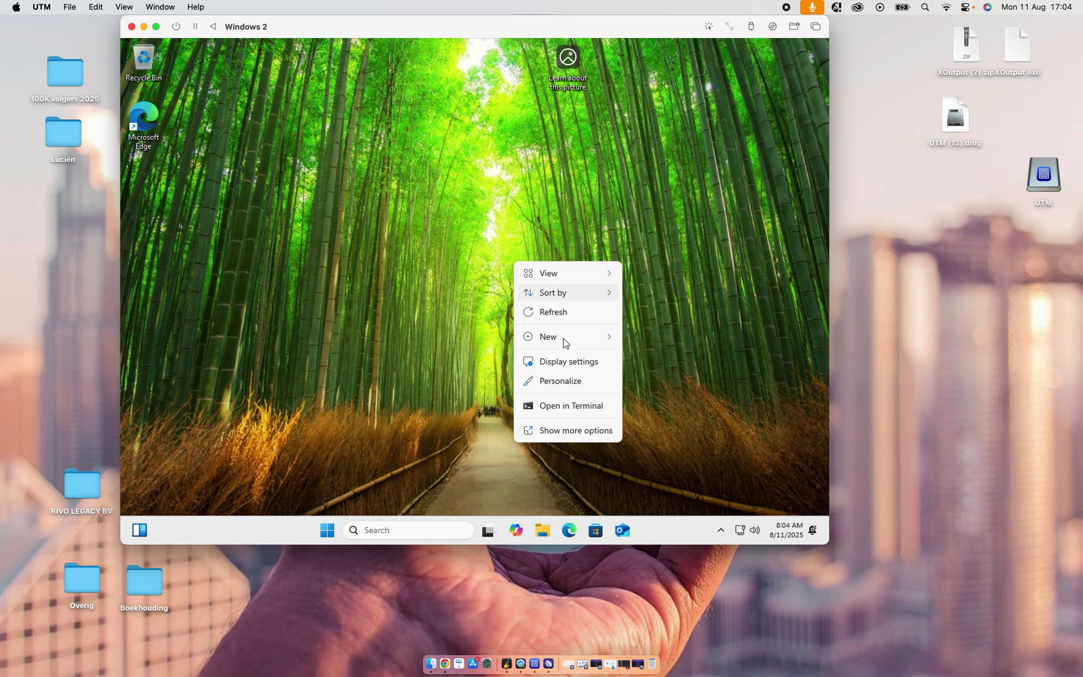
{"action": "left_click", "coordinate": [567, 360]}
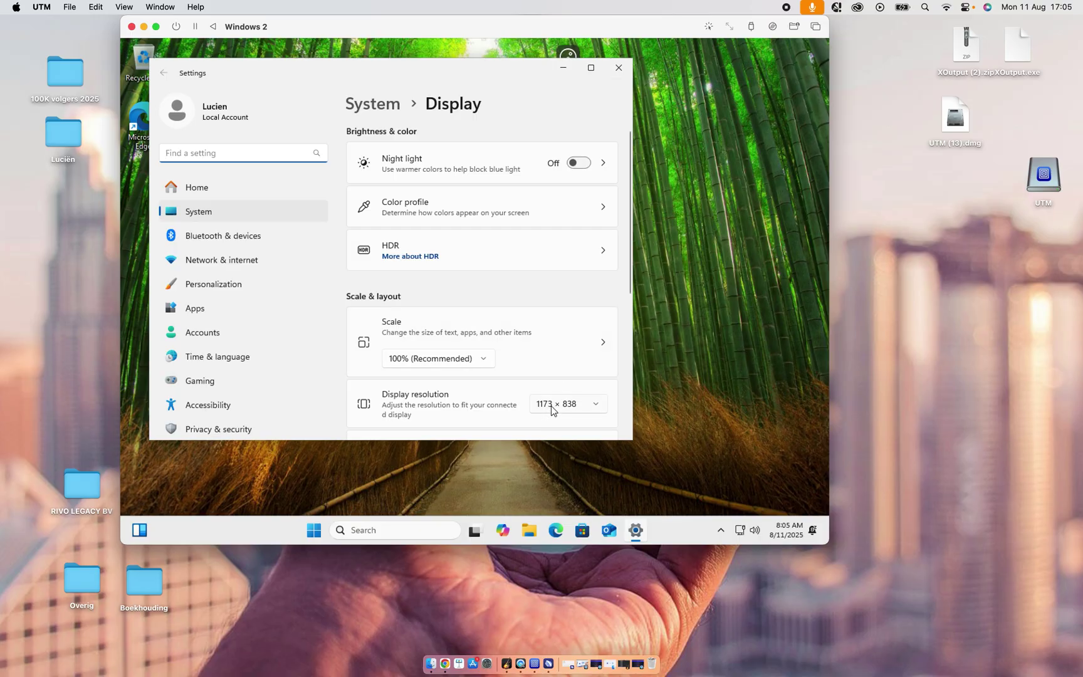
{"action": "left_click", "coordinate": [588, 411]}
{"action": "scroll", "coordinate": [587, 412], "scroll_direction": "up", "scroll_amount": 5}
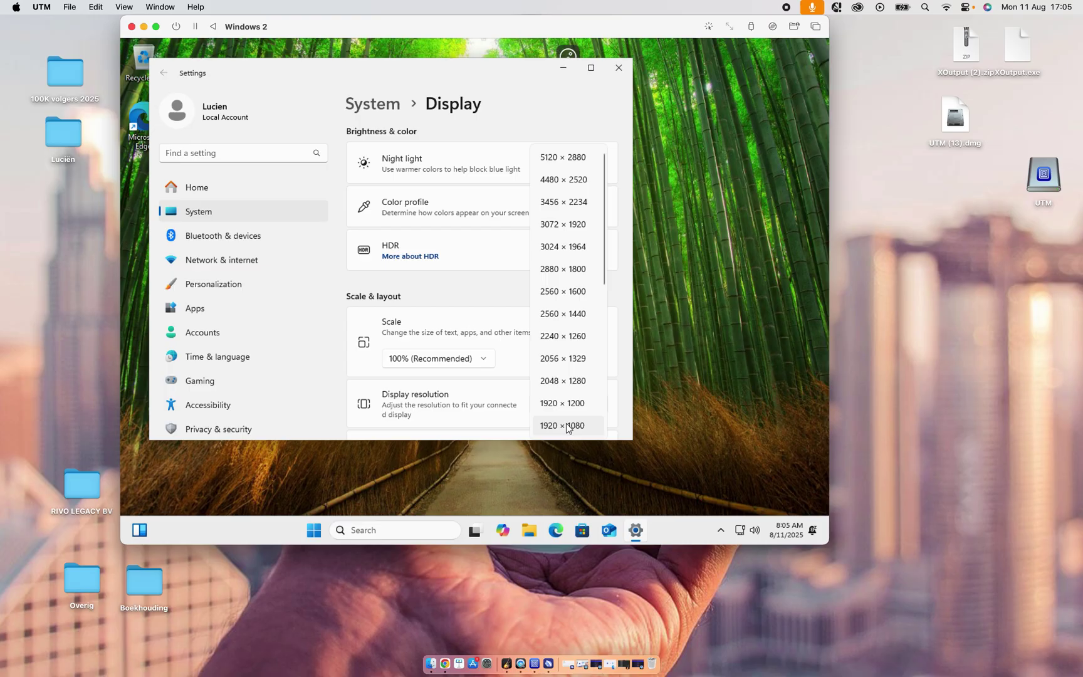
{"action": "left_click", "coordinate": [566, 426]}
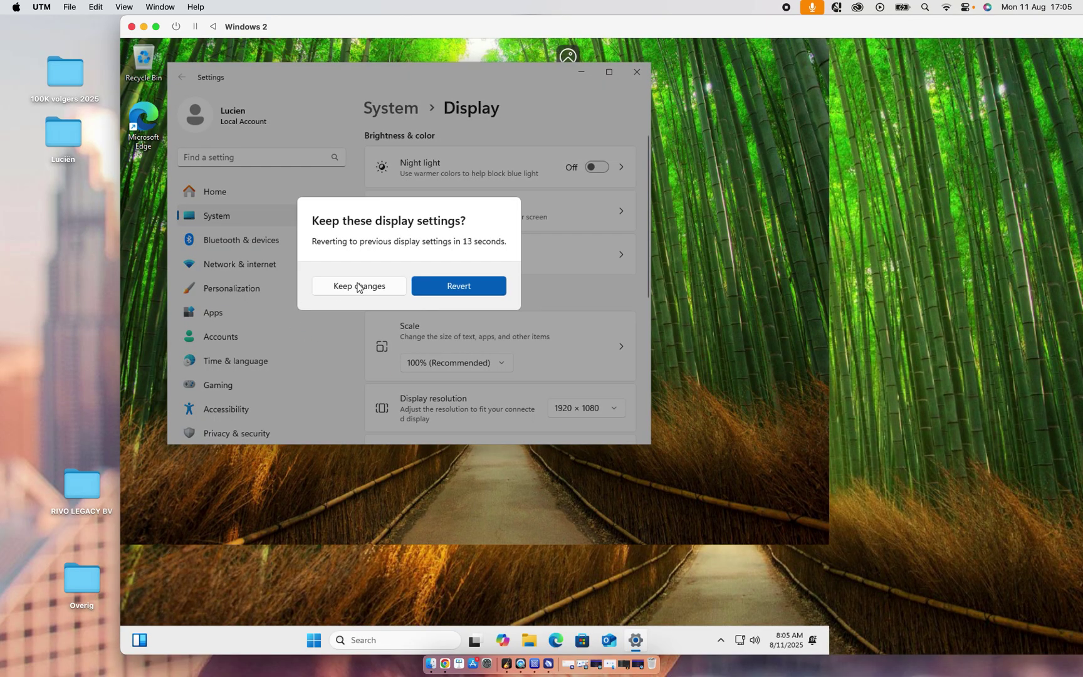
{"action": "left_click", "coordinate": [358, 286]}
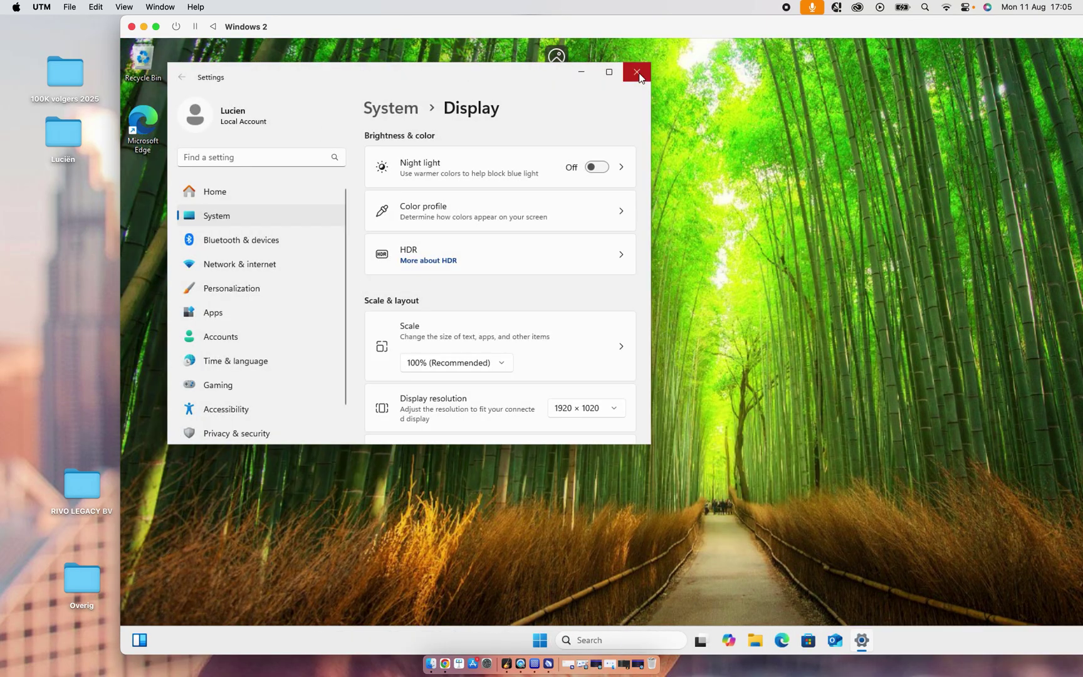
{"action": "left_click", "coordinate": [636, 71]}
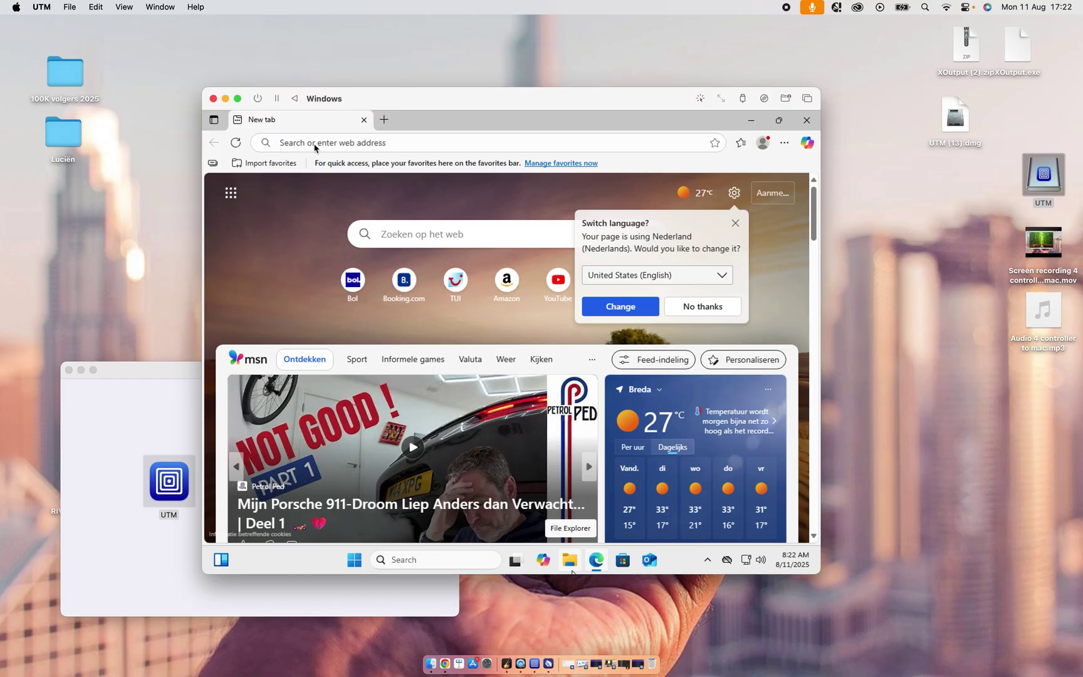
{"action": "left_click", "coordinate": [329, 143]}
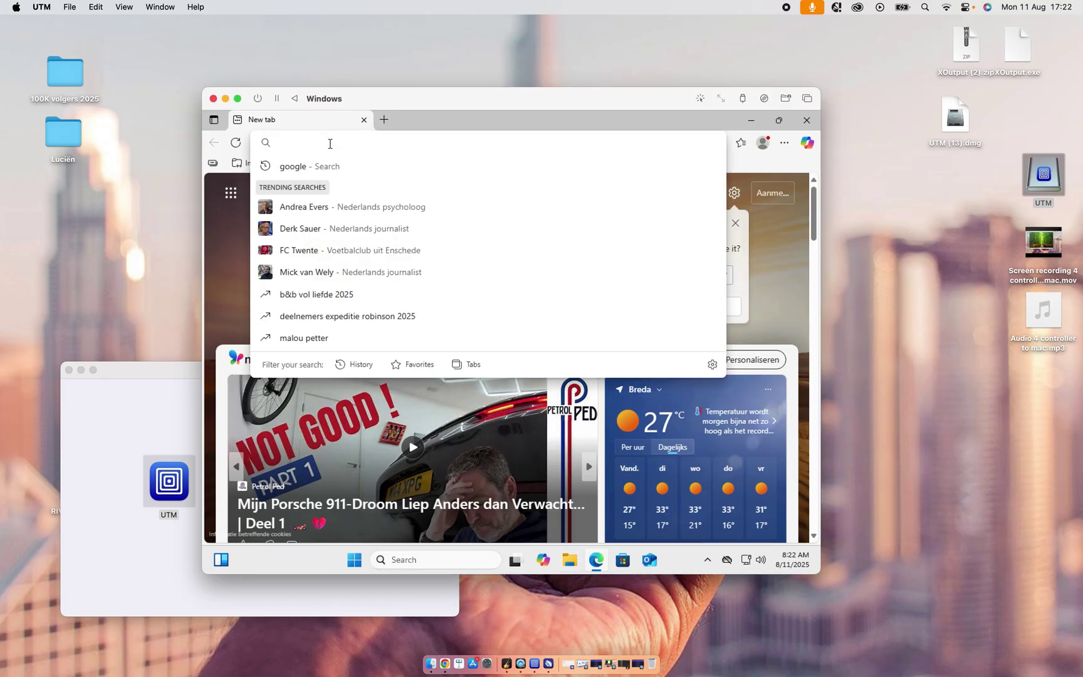
{"action": "right_click", "coordinate": [329, 146]}
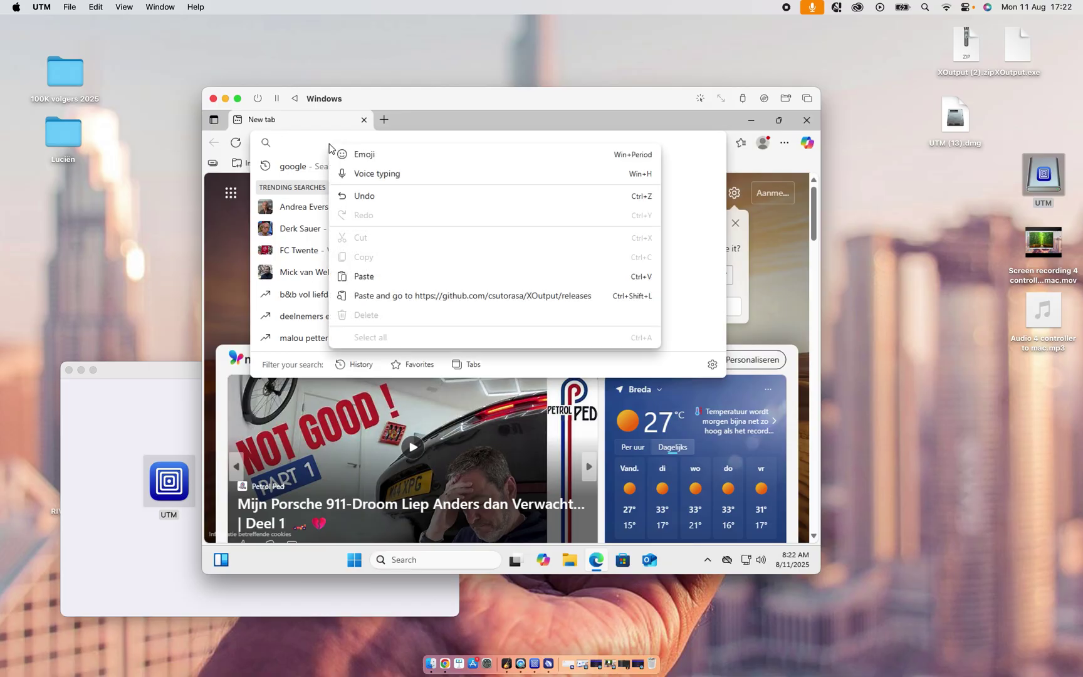
{"action": "left_click", "coordinate": [376, 276]}
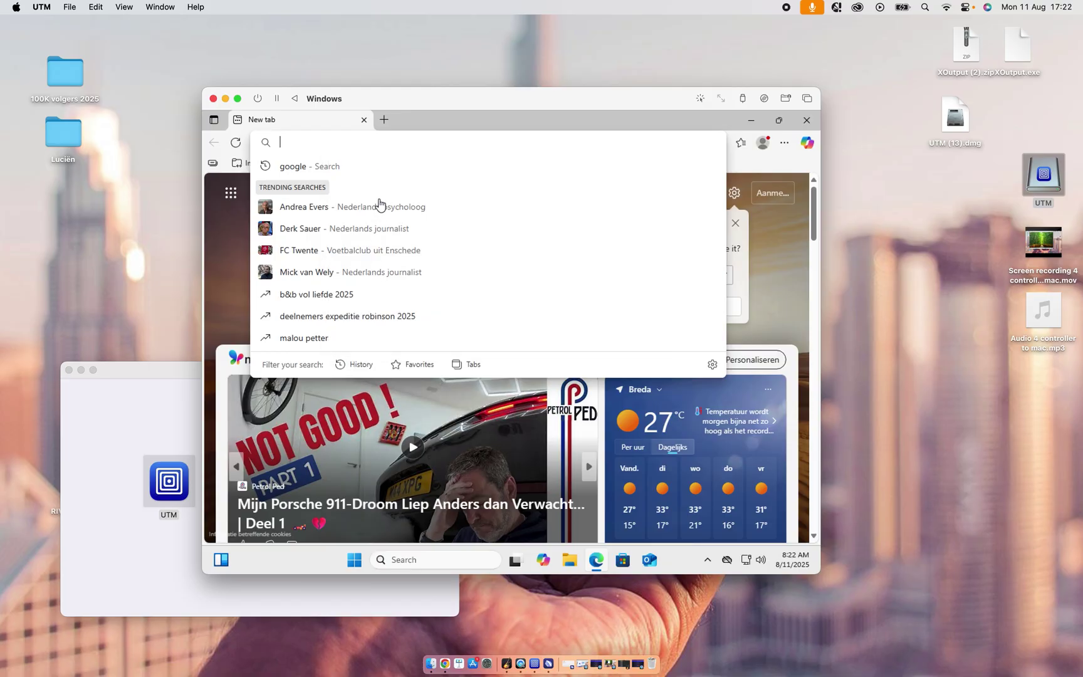
{"action": "type", "text": "https://github.com/csutorasa/XOutput/releases"}
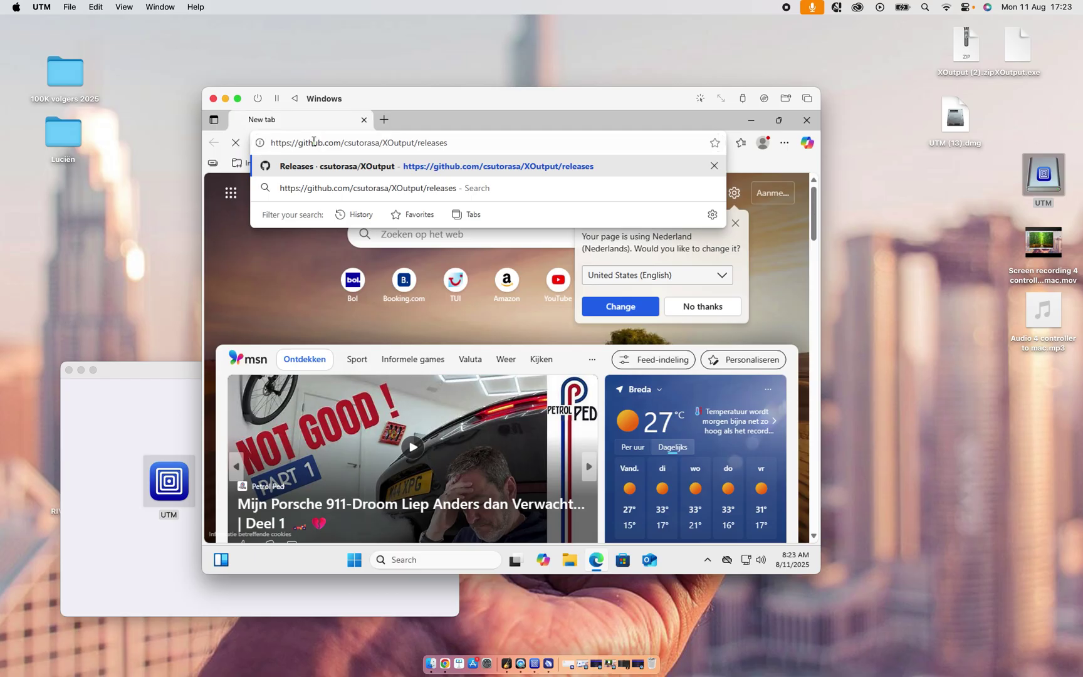
Step: Load the XOutput releases page, download XOutput.zip from the XOutput 3.32 release, and minimize the browser
{"action": "key", "text": "Return"}
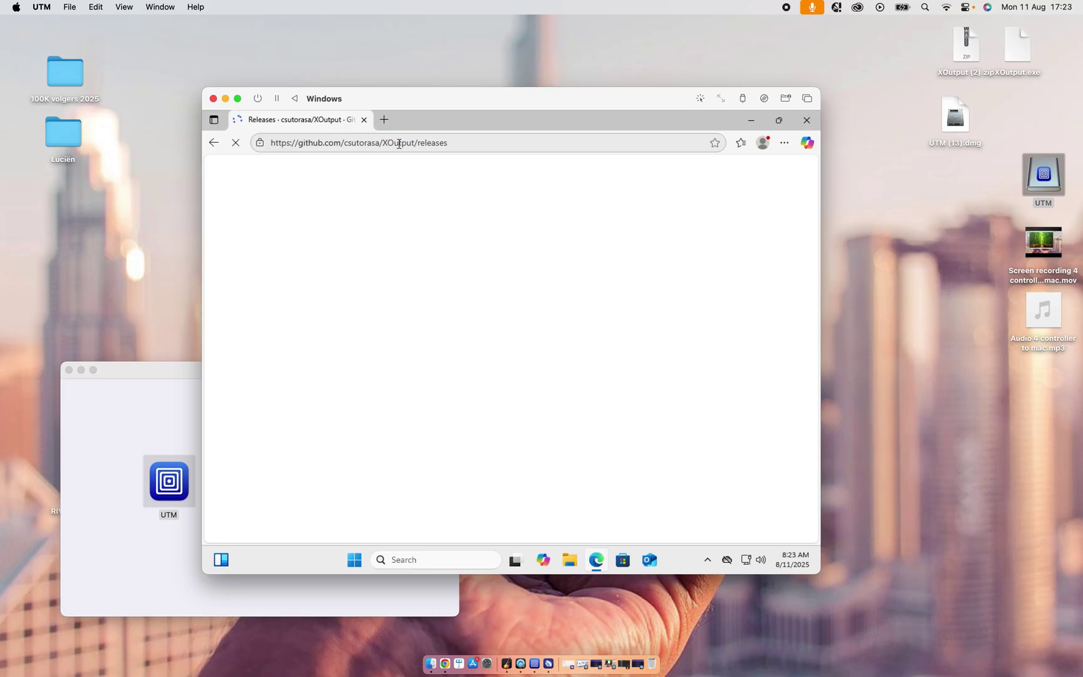
{"action": "double_click", "coordinate": [420, 100]}
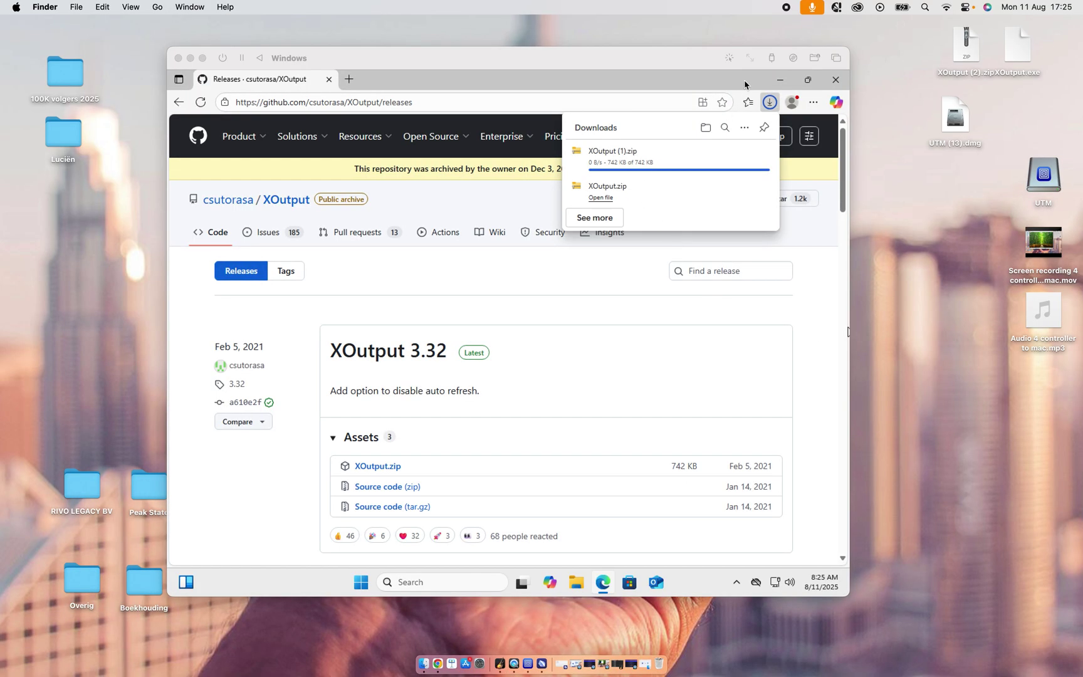
{"action": "left_click", "coordinate": [780, 81]}
{"action": "left_click", "coordinate": [780, 80]}
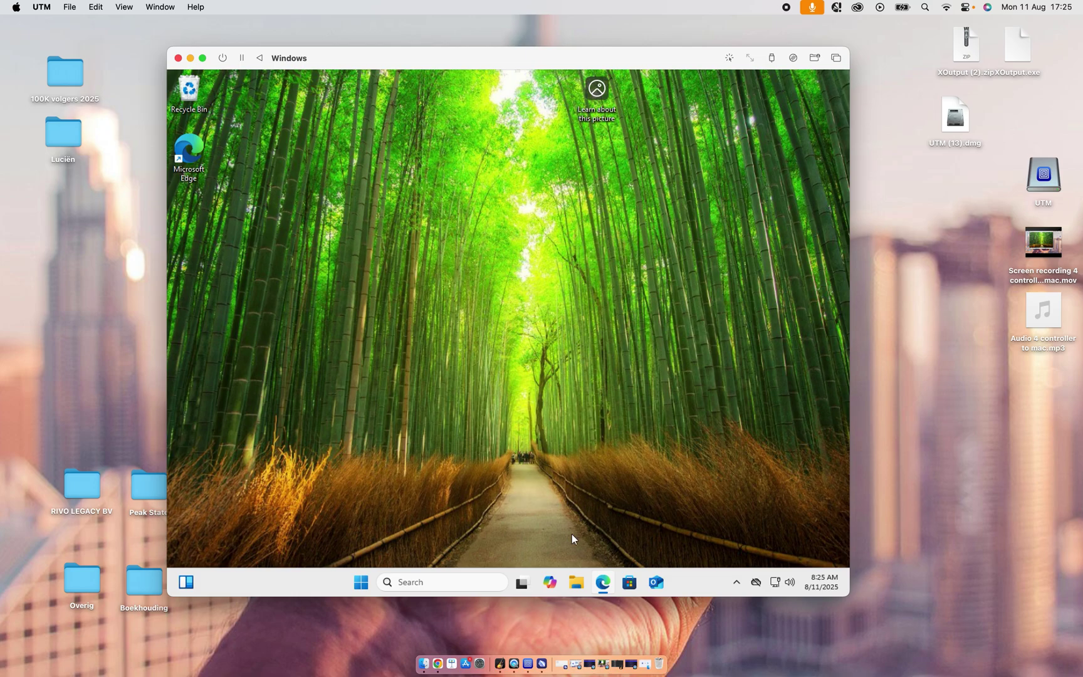
Step: Move the XOutput archive from the Downloads folder onto the Windows desktop and minimize the file window
{"action": "left_click", "coordinate": [576, 583]}
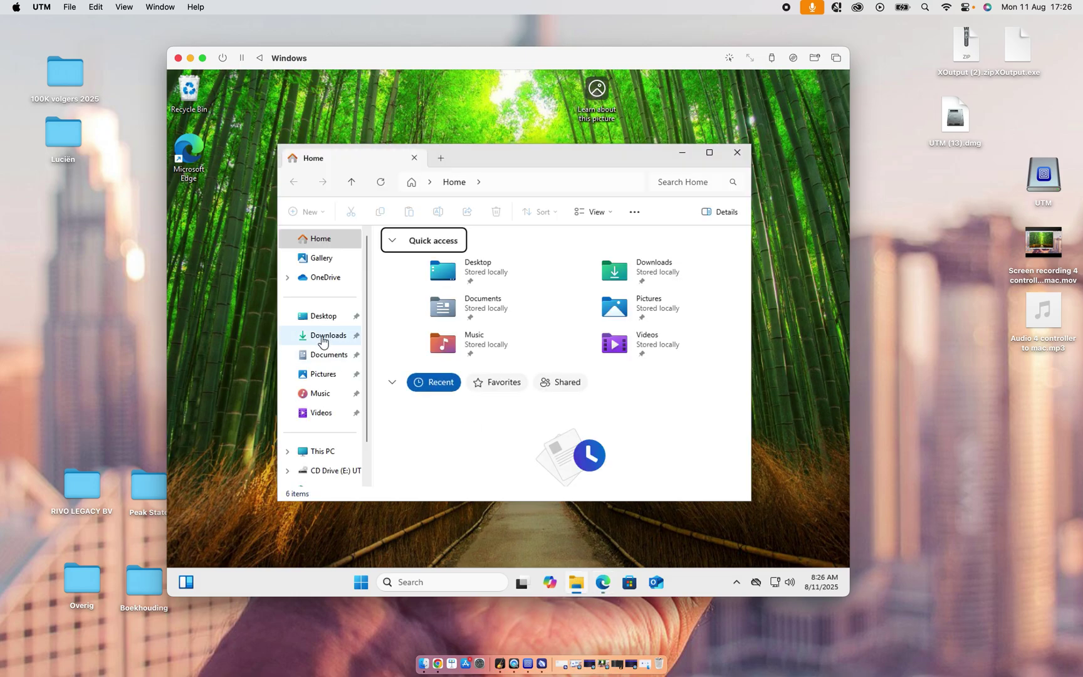
{"action": "left_click", "coordinate": [320, 335]}
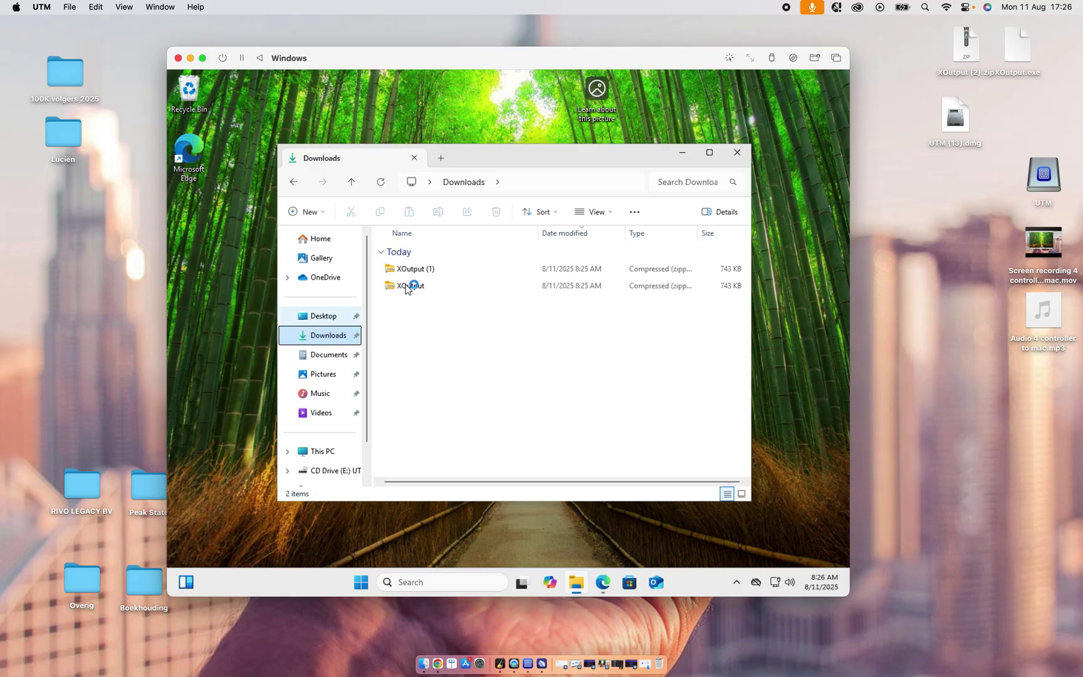
{"action": "left_click", "coordinate": [406, 287]}
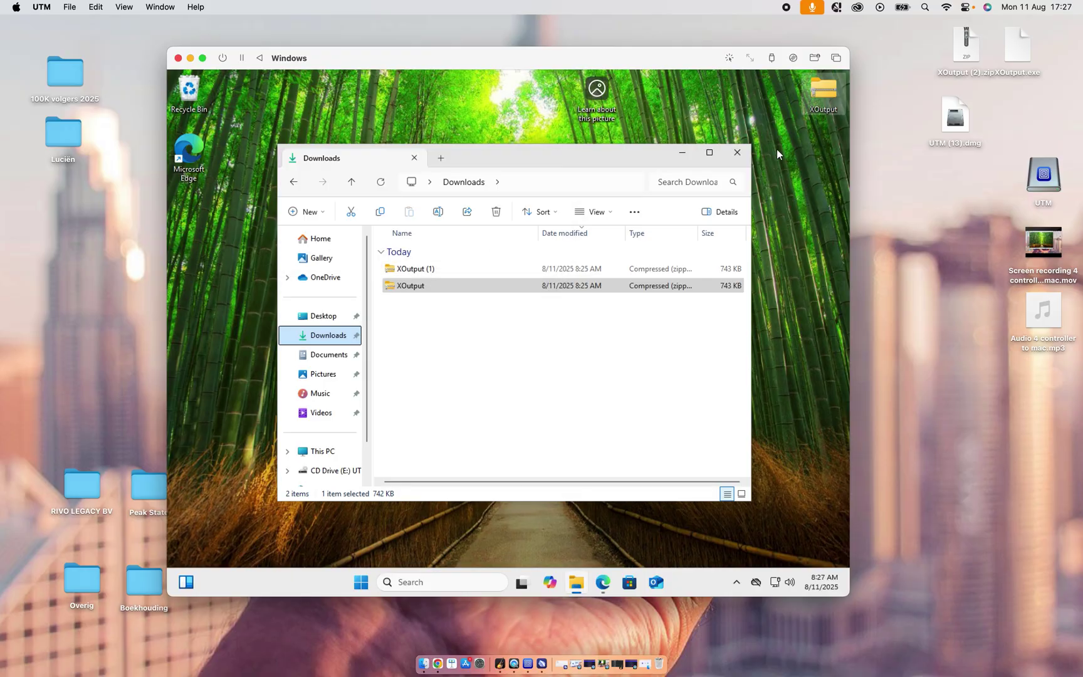
{"action": "left_click", "coordinate": [682, 153]}
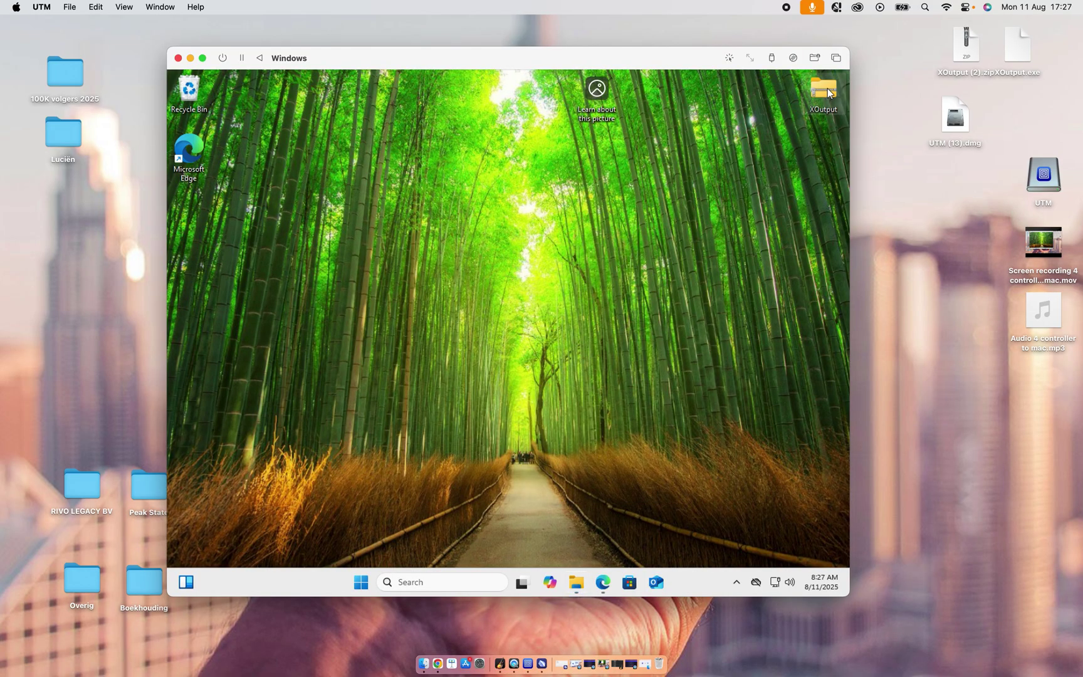
Step: Launch the XOutput application from the archive on the Windows desktop and add a game controller in it
{"action": "double_click", "coordinate": [825, 89]}
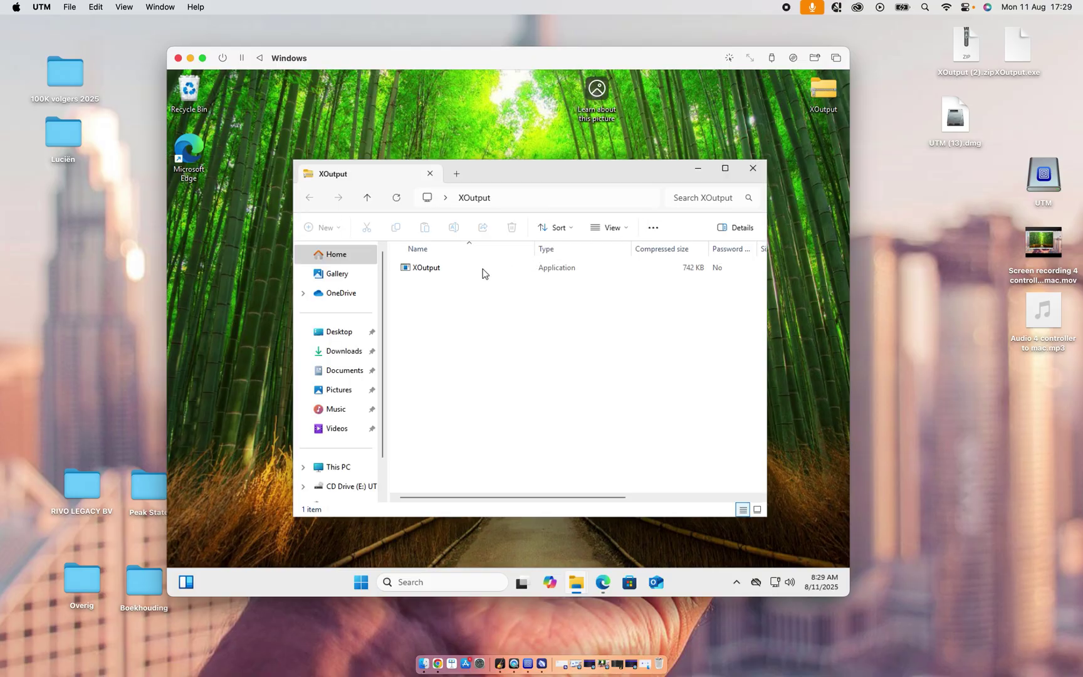
{"action": "left_click", "coordinate": [435, 271]}
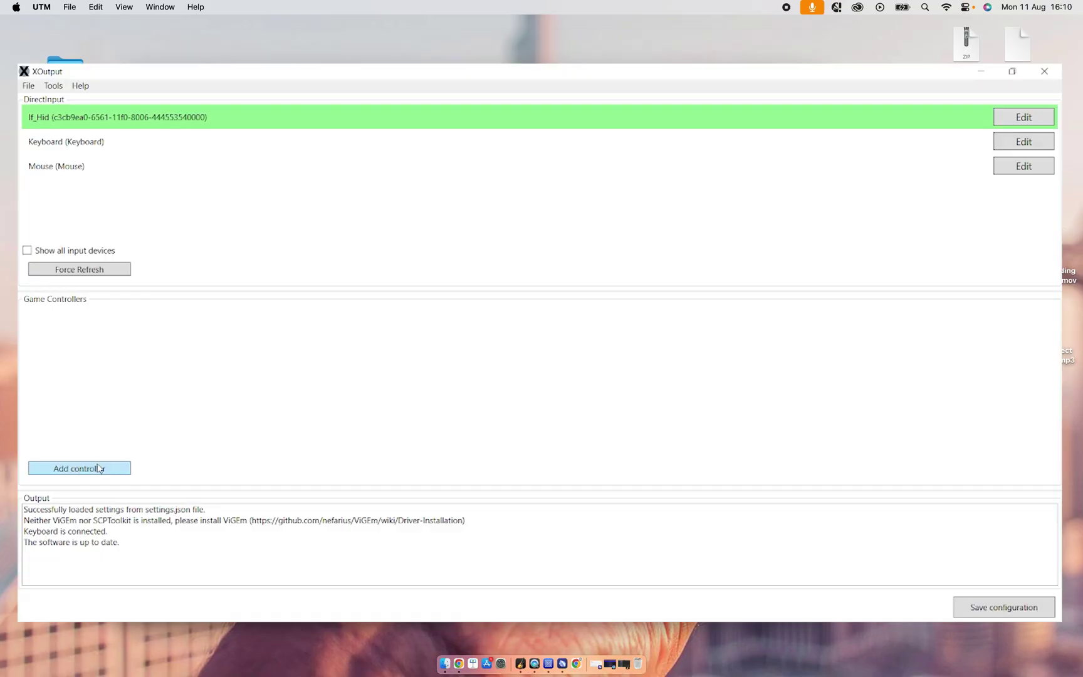
{"action": "left_click", "coordinate": [94, 474]}
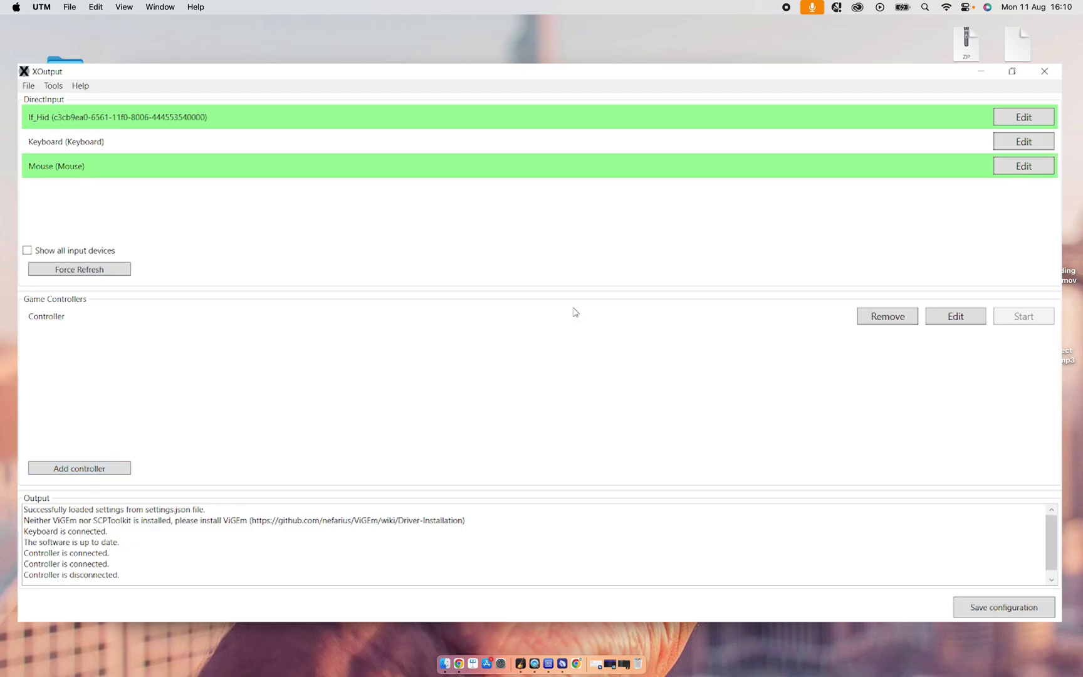
Step: Open the added controller's mapping in a maximized window and start the automatic configuration of all its inputs
{"action": "left_click", "coordinate": [962, 318]}
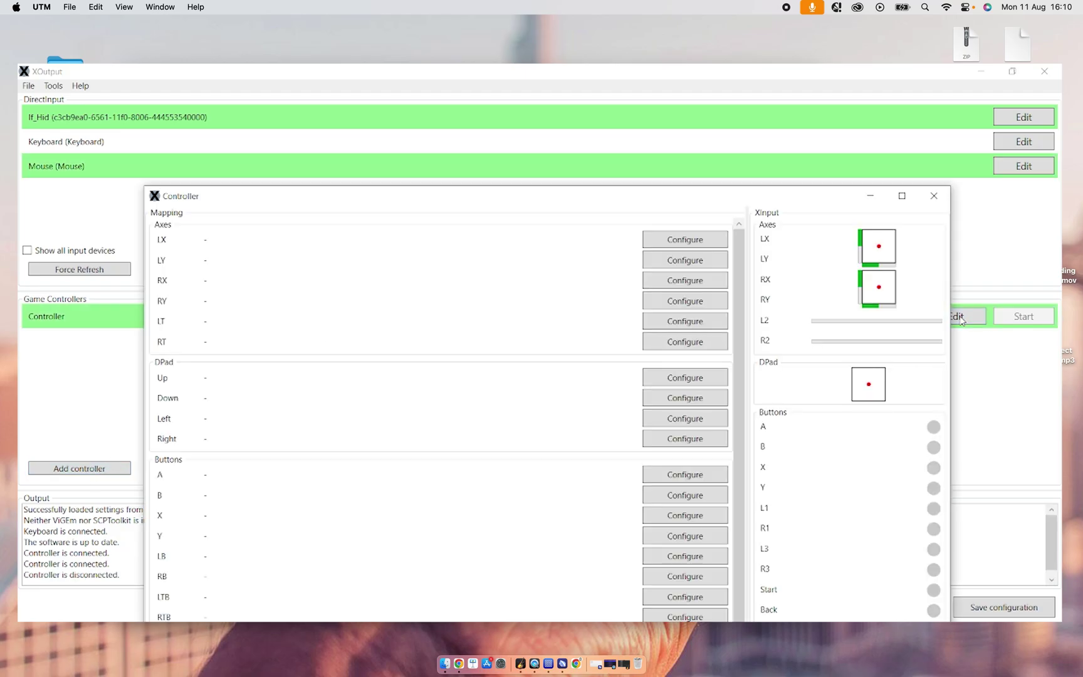
{"action": "left_click", "coordinate": [902, 196]}
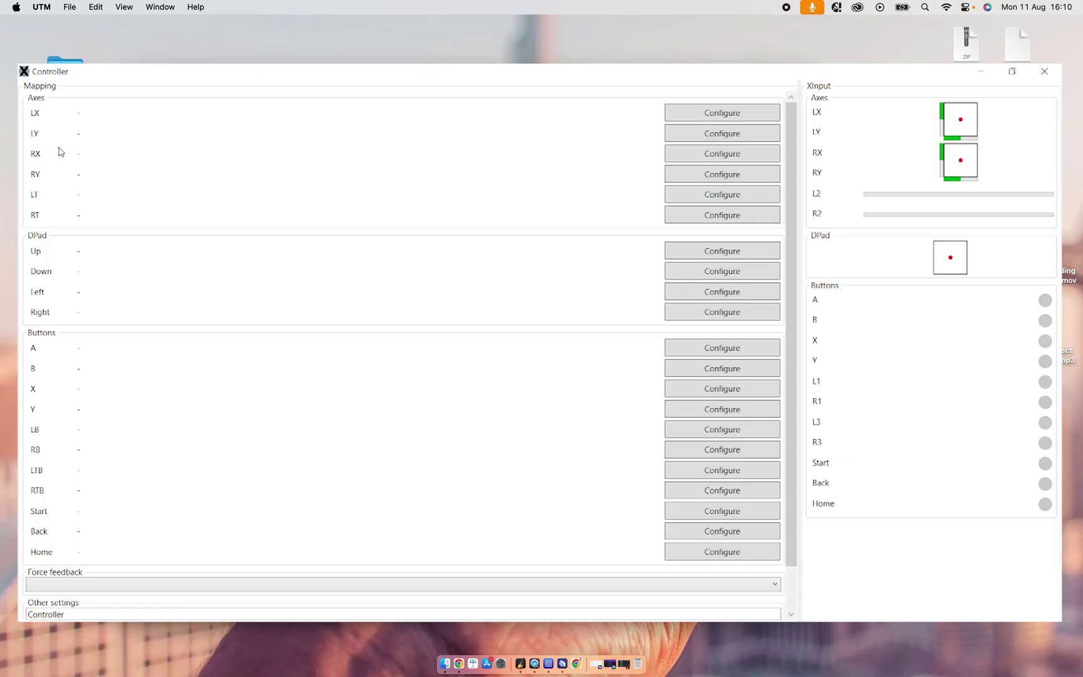
{"action": "scroll", "coordinate": [513, 256], "scroll_direction": "down", "scroll_amount": 2}
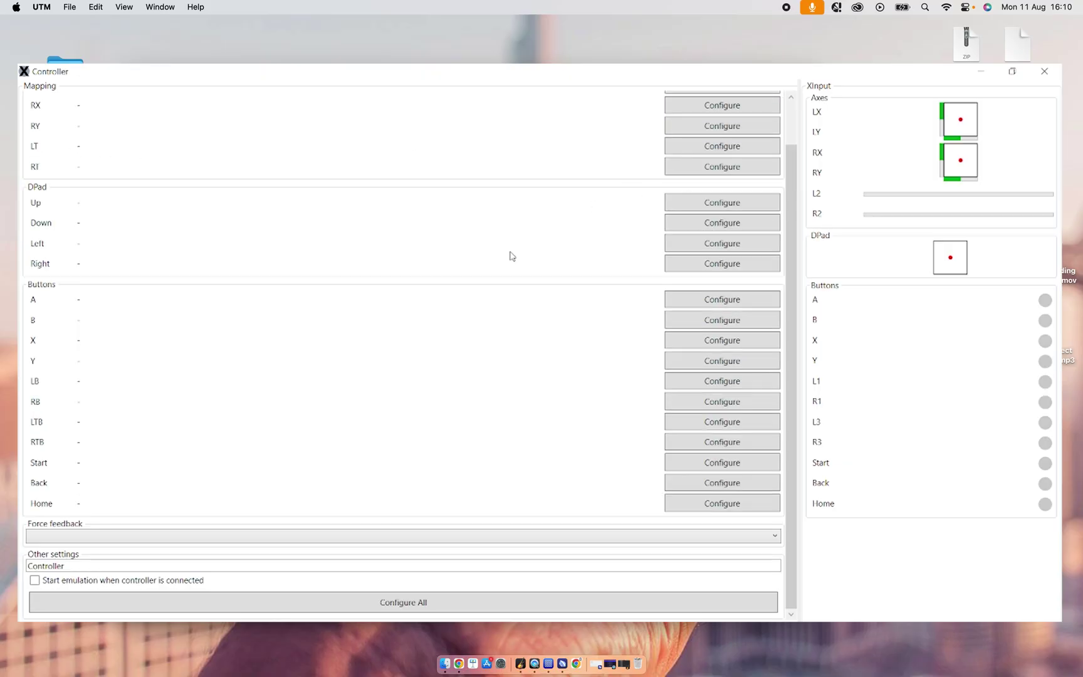
{"action": "left_click", "coordinate": [424, 603]}
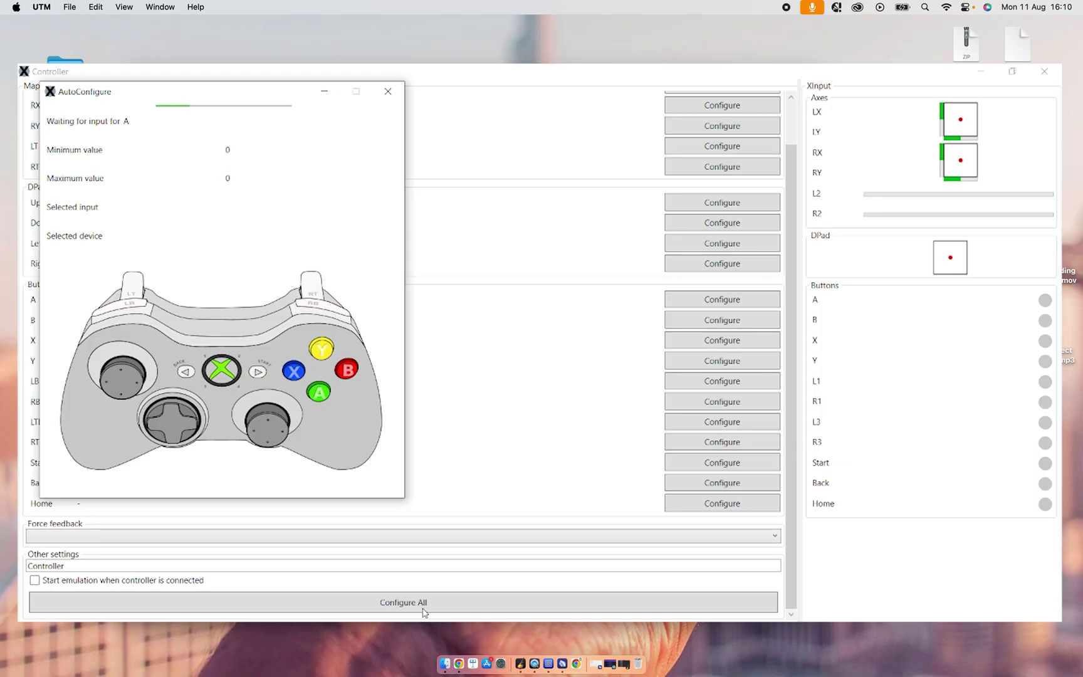